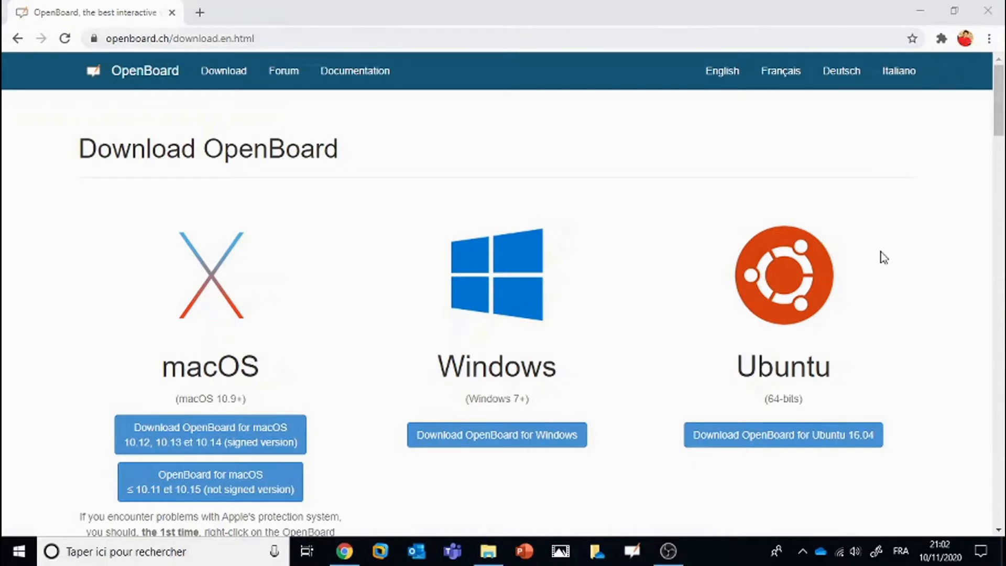
Step: Switch to OpenBoard and create a folder named "OpenBoard Tutorial" among the documents
left_click(637, 550)
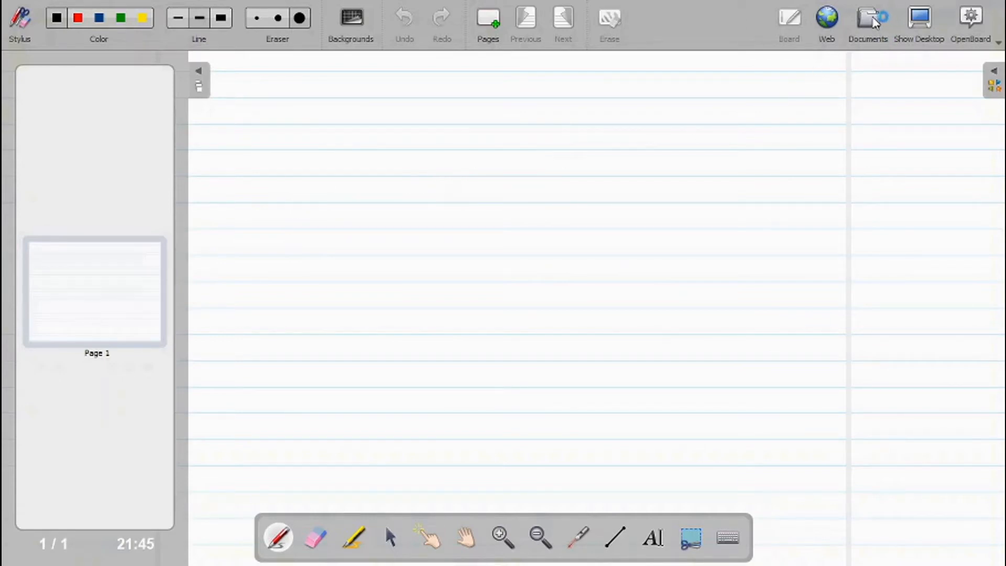
left_click(873, 22)
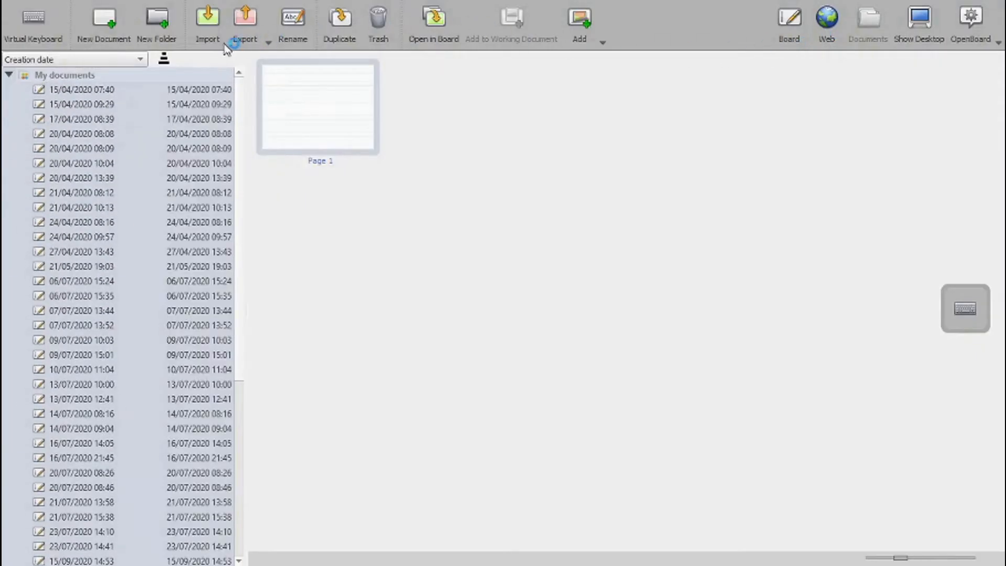
left_click(163, 19)
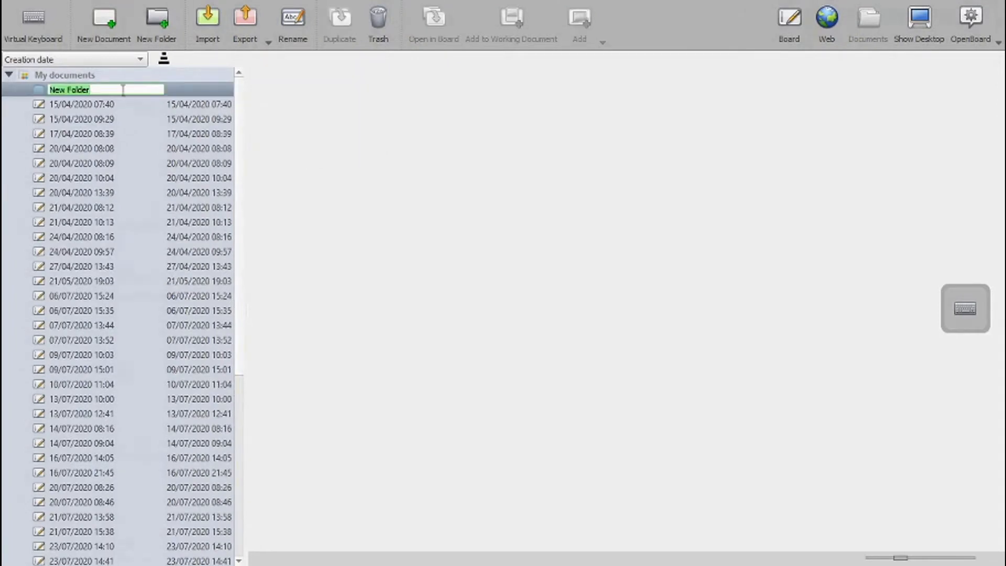
type("C")
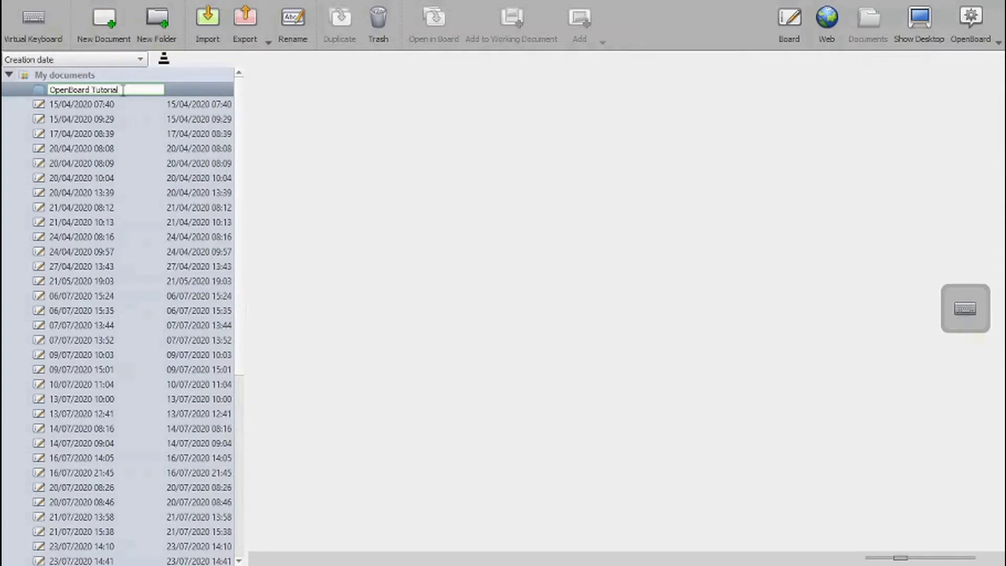
key("Return")
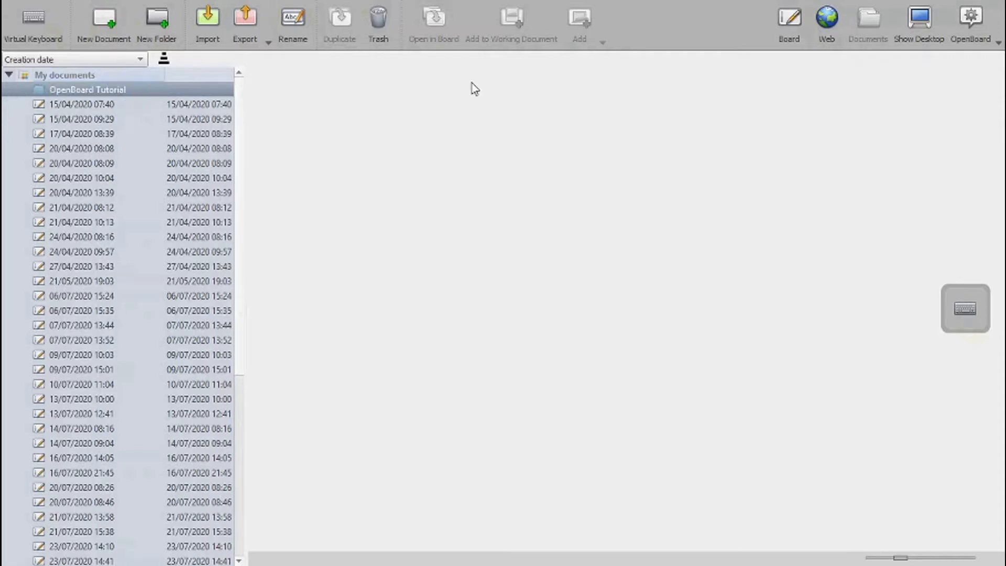
Step: Create a new document inside the OpenBoard Tutorial folder and show its page on the board
left_click(105, 20)
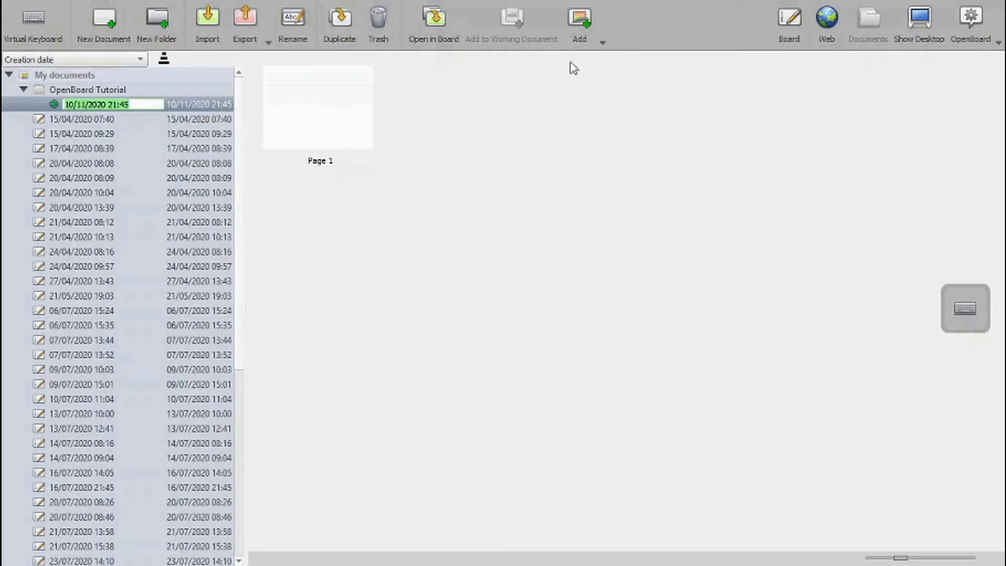
left_click(790, 24)
mouse_move(126, 271)
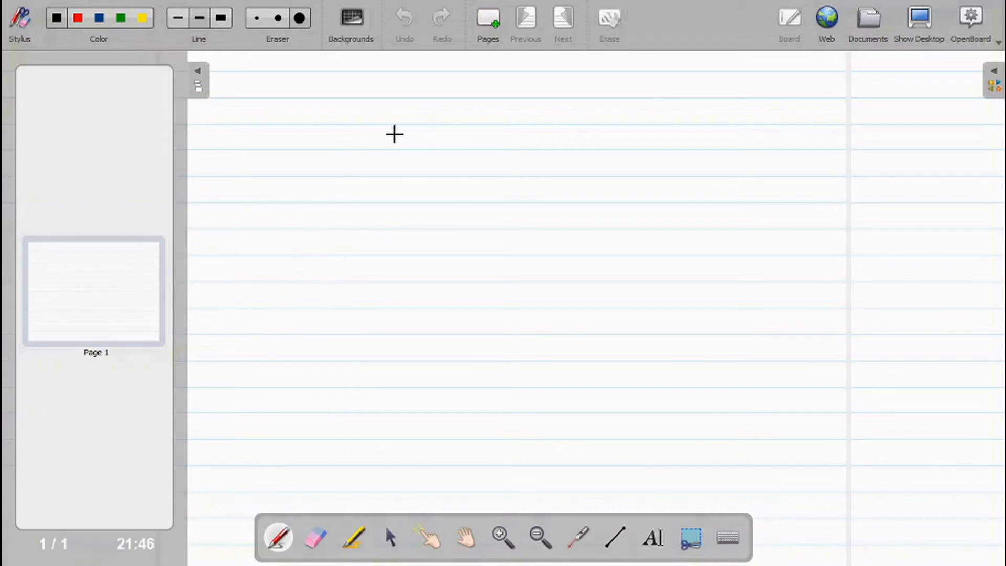
Step: Handwrite the title "Our First slide." in black near the page's upper edge and "Red" in red beneath it
left_click_drag(388, 124, 407, 147)
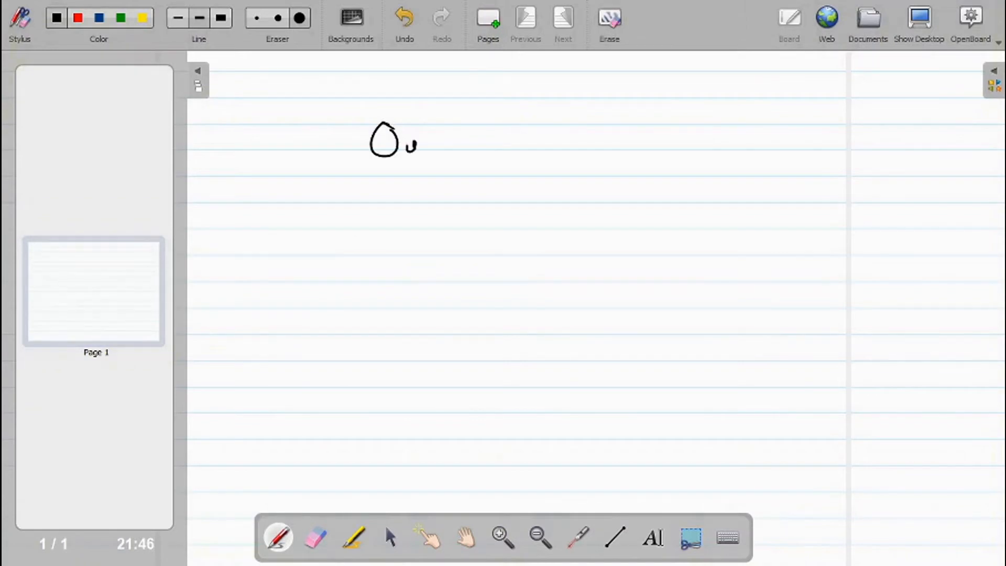
left_click_drag(473, 129, 472, 151)
mouse_move(495, 140)
left_mouse_down()
mouse_move(496, 151)
mouse_move(512, 139)
mouse_move(547, 152)
mouse_move(655, 130)
mouse_move(667, 153)
left_mouse_up()
left_click(678, 149)
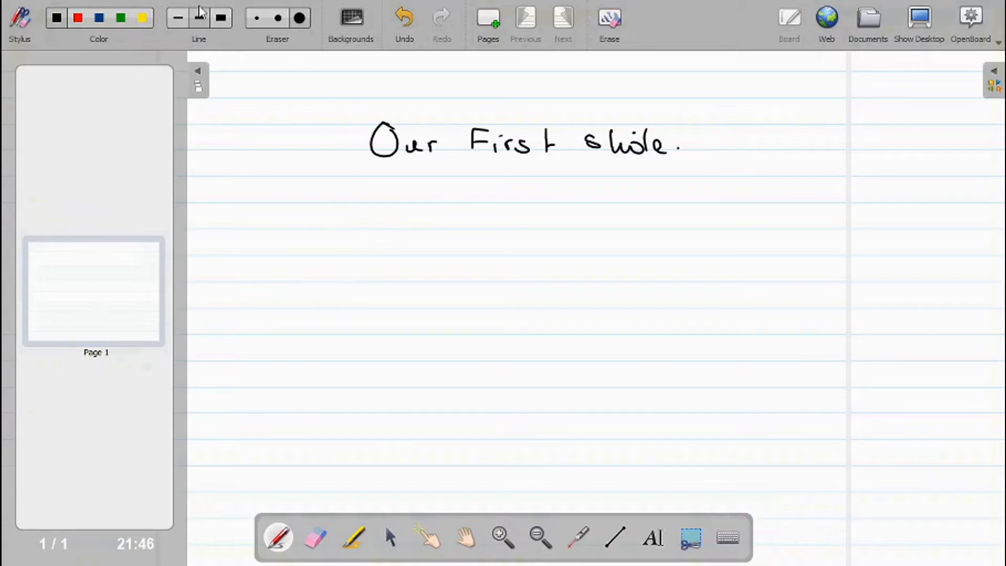
left_click(79, 18)
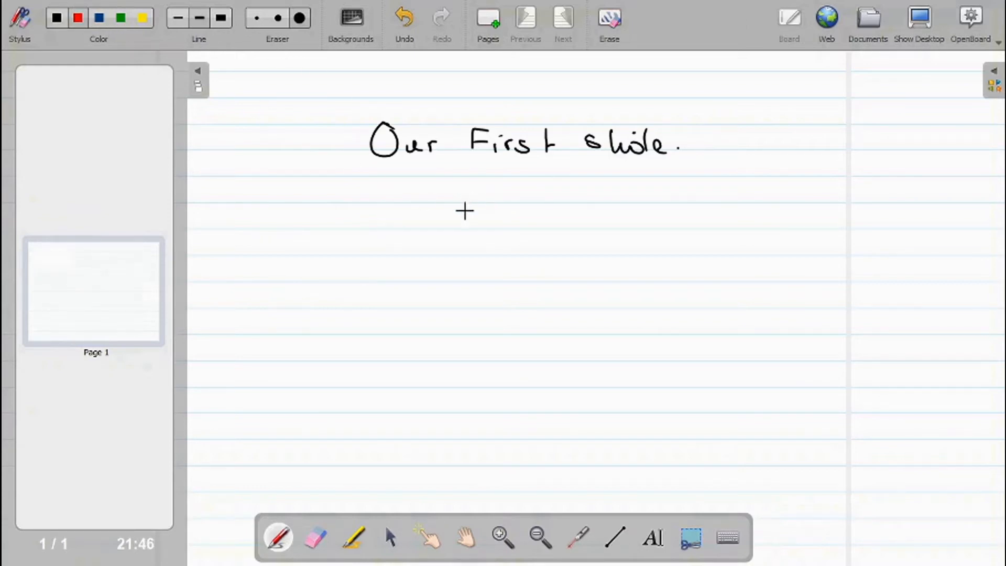
mouse_move(466, 207)
left_mouse_down()
mouse_move(484, 184)
mouse_move(520, 207)
left_mouse_up()
Step: Handwrite "Small" below "Red" with the thin line width in blue
left_click(120, 19)
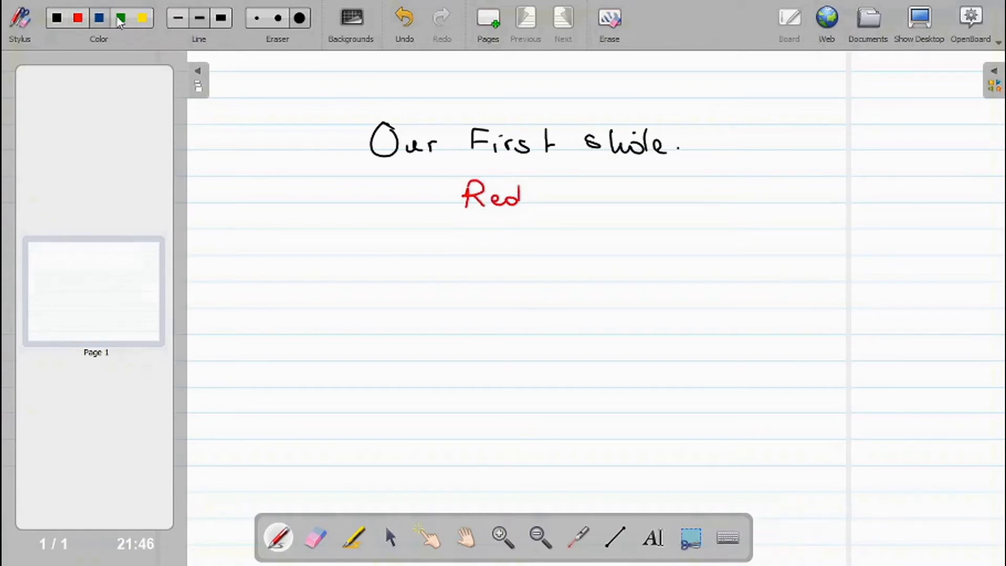
left_click(181, 23)
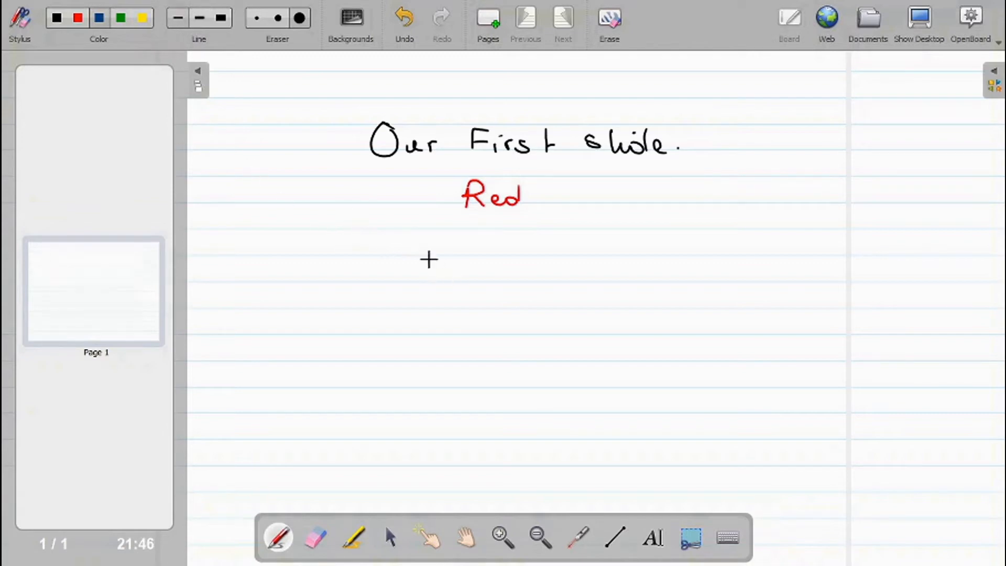
left_click_drag(412, 241, 405, 256)
left_click_drag(440, 241, 440, 261)
left_click_drag(431, 251, 475, 253)
left_click_drag(489, 245, 488, 261)
left_click_drag(478, 252, 521, 257)
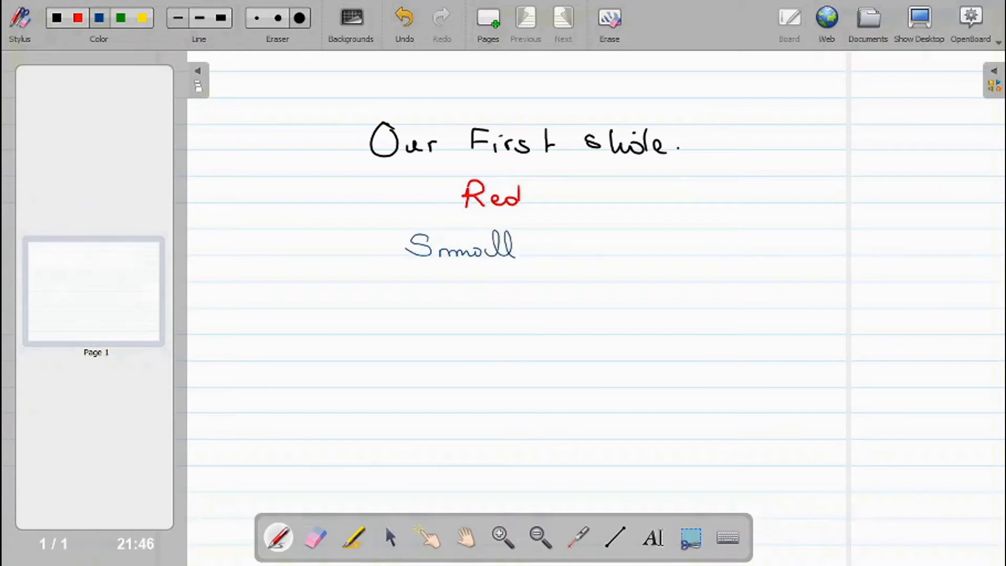
Step: Handwrite "Medium" in blue below "Small" with the medium line width
left_click(199, 21)
mouse_move(420, 288)
left_mouse_down()
mouse_move(418, 304)
mouse_move(439, 310)
left_mouse_up()
left_click_drag(444, 299, 464, 299)
mouse_move(454, 290)
left_mouse_down()
mouse_move(454, 309)
mouse_move(560, 299)
left_mouse_up()
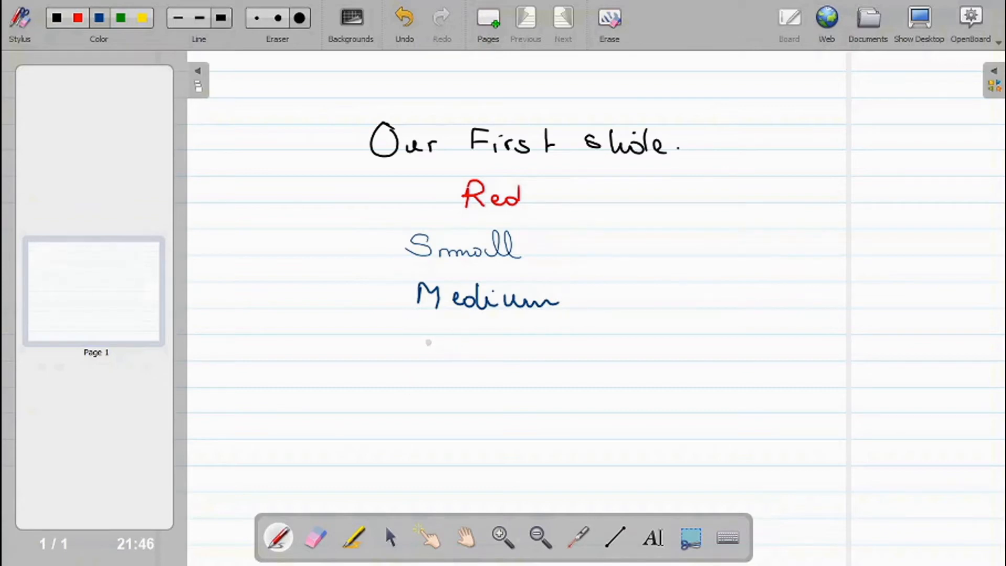
Step: Handwrite "Large." in blue below "Medium" with the thick line width
mouse_move(429, 329)
left_mouse_down()
mouse_move(426, 358)
mouse_move(454, 358)
left_mouse_up()
mouse_move(459, 346)
left_mouse_down()
mouse_move(453, 354)
mouse_move(497, 356)
mouse_move(504, 386)
mouse_move(513, 360)
left_mouse_up()
mouse_move(521, 358)
left_mouse_down()
mouse_move(532, 350)
mouse_move(541, 362)
left_mouse_up()
left_click(550, 355)
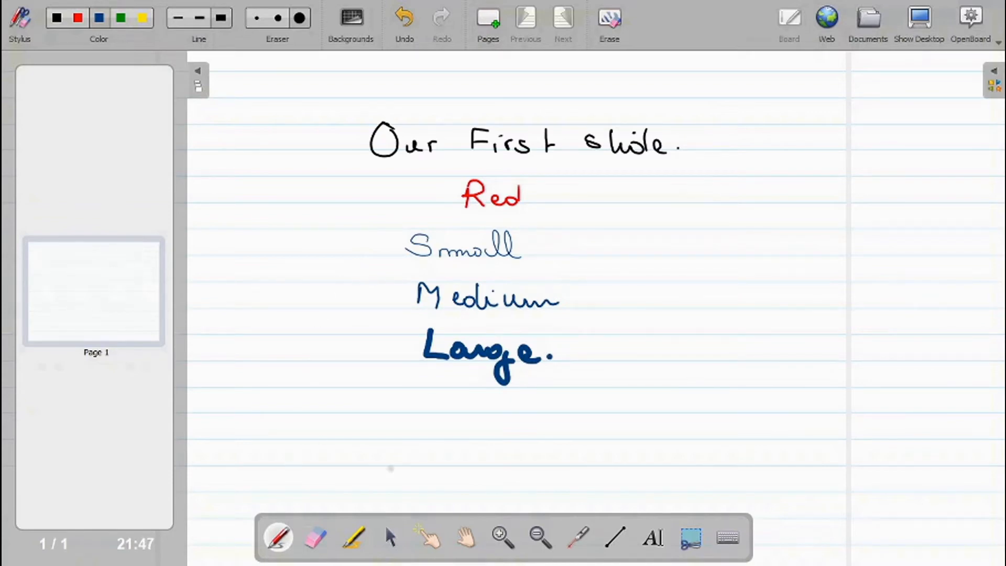
Step: Draw a thick blue straight horizontal line below and beyond the word "Large." with the line tool
left_click(302, 24)
left_click(260, 23)
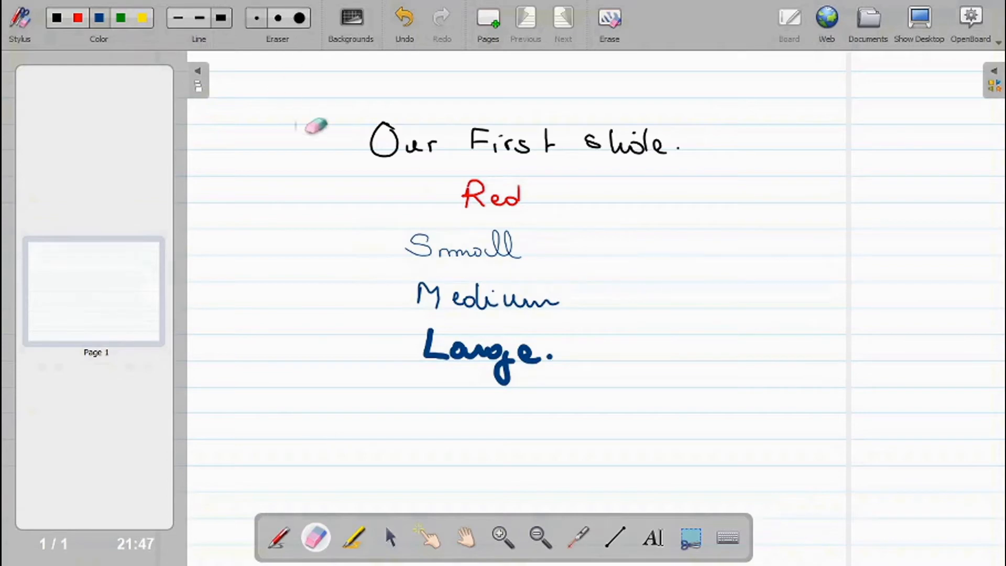
left_click(614, 537)
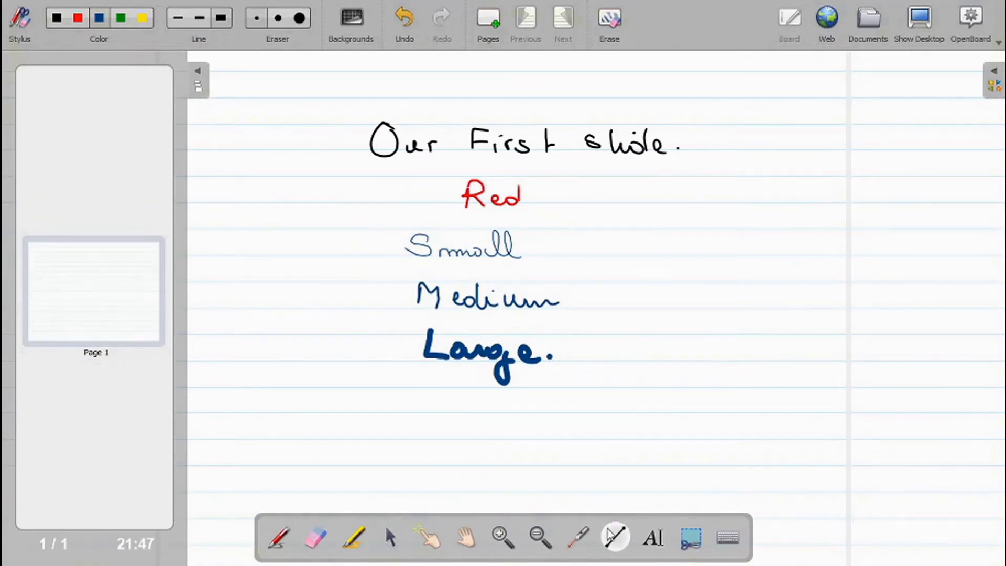
mouse_move(550, 407)
left_mouse_down()
mouse_move(715, 443)
mouse_move(823, 407)
mouse_move(925, 407)
left_mouse_up()
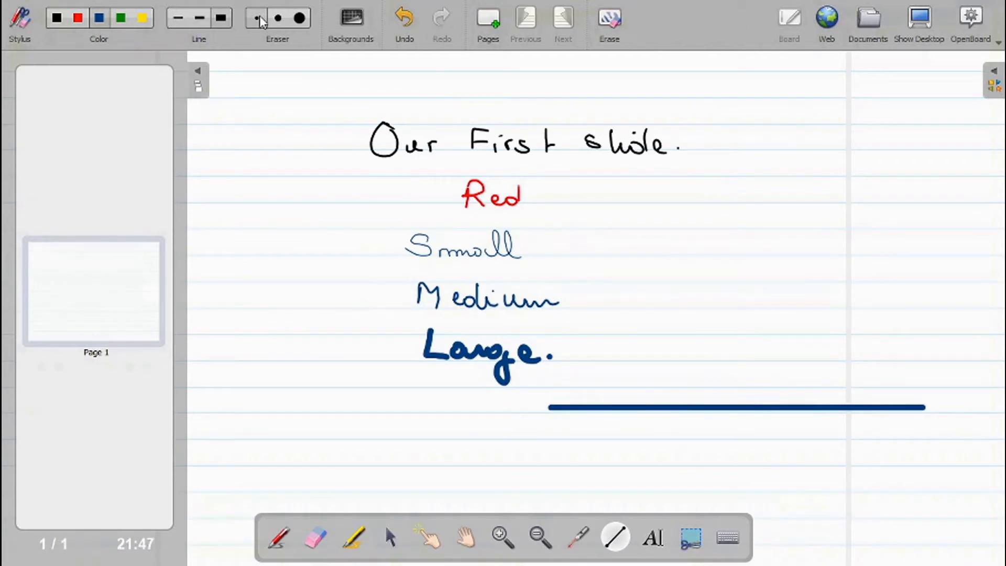
Step: Erase three gaps in the thick blue horizontal line, using progressively larger eraser sizes
left_click(282, 19)
left_click_drag(589, 413, 576, 416)
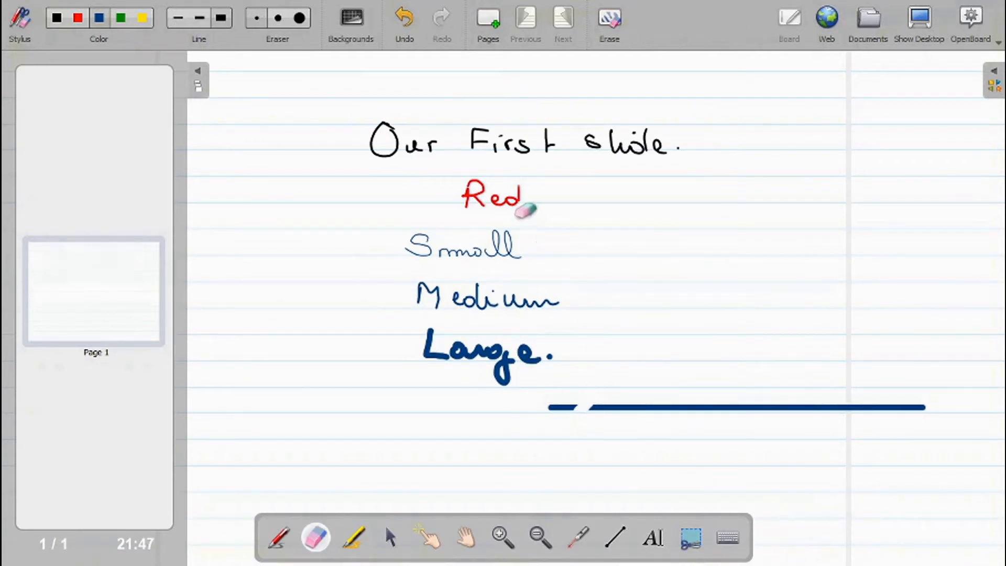
left_click(299, 18)
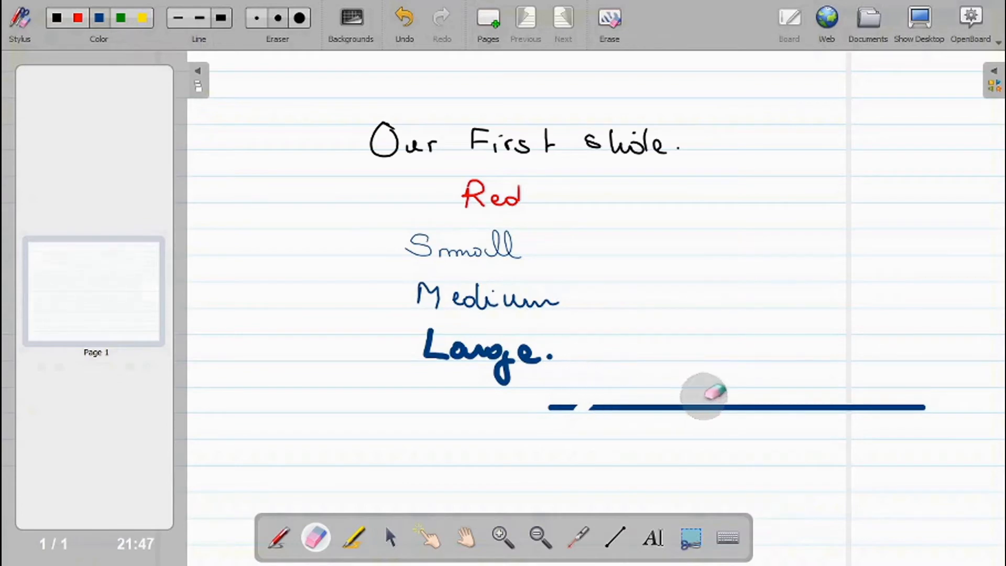
left_click_drag(703, 396, 674, 423)
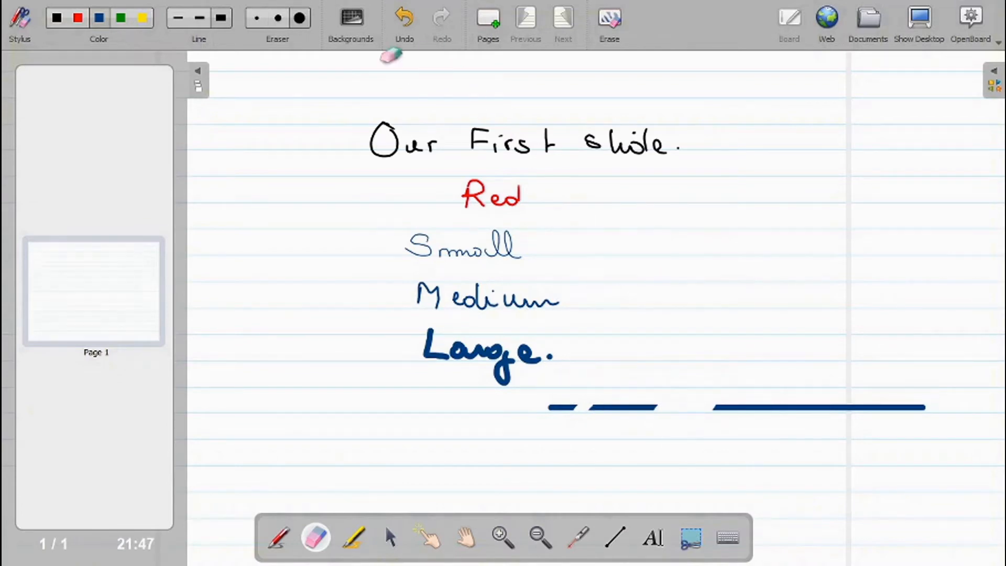
left_click_drag(872, 375, 842, 409)
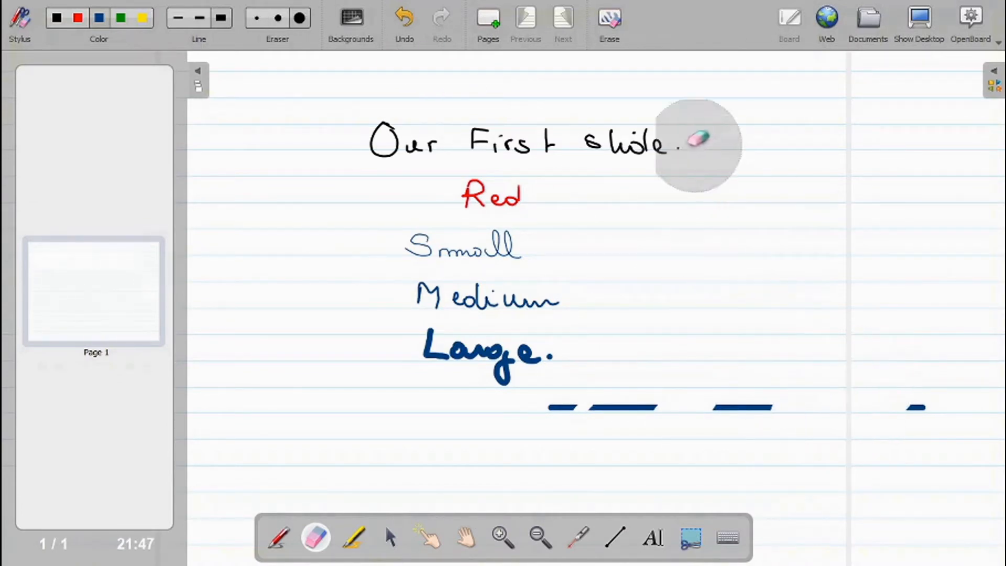
Step: Clear everything on the page, undo the clearing, redo it, and undo it once more
left_click(612, 21)
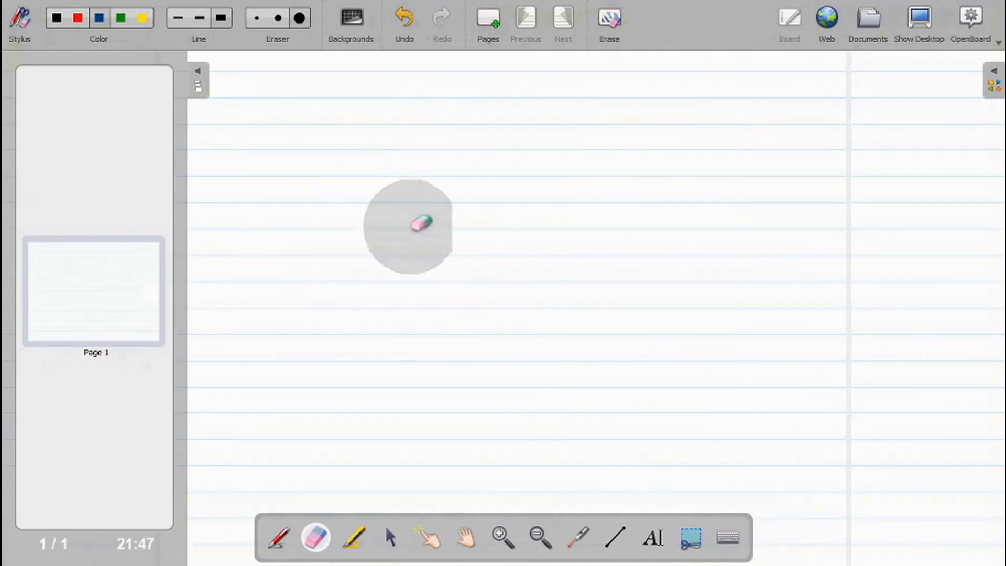
left_click(406, 21)
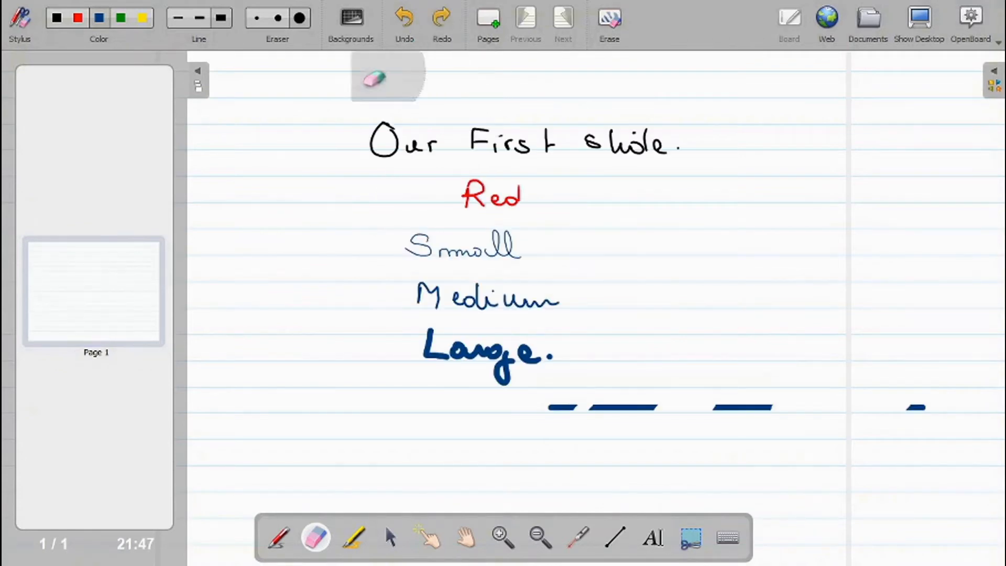
left_click(445, 29)
left_click(405, 27)
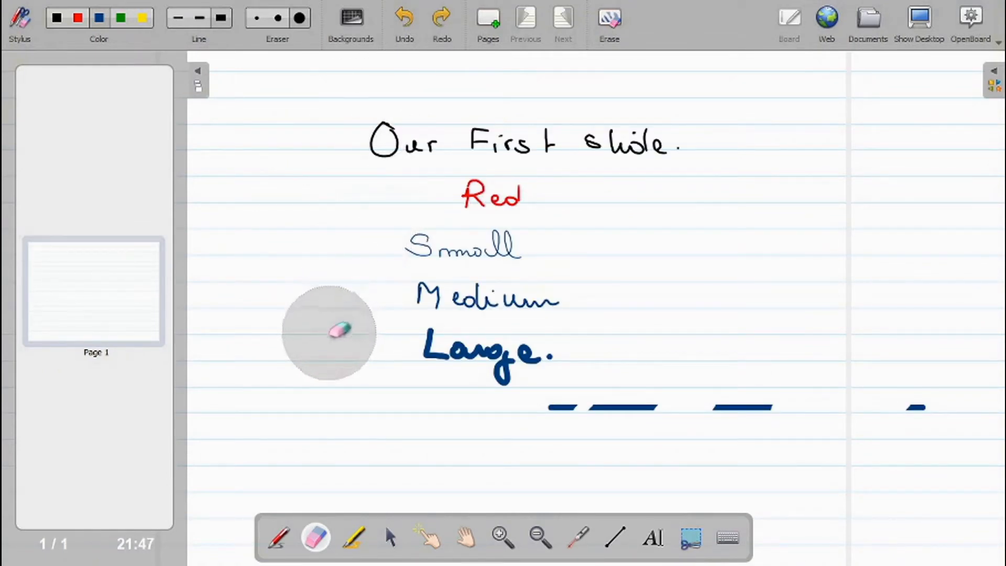
Step: Highlight the word "Red" in orange and the word "Small" in yellow
left_click(355, 539)
mouse_move(467, 184)
left_mouse_down()
mouse_move(516, 193)
mouse_move(451, 197)
mouse_move(519, 209)
mouse_move(472, 207)
left_mouse_up()
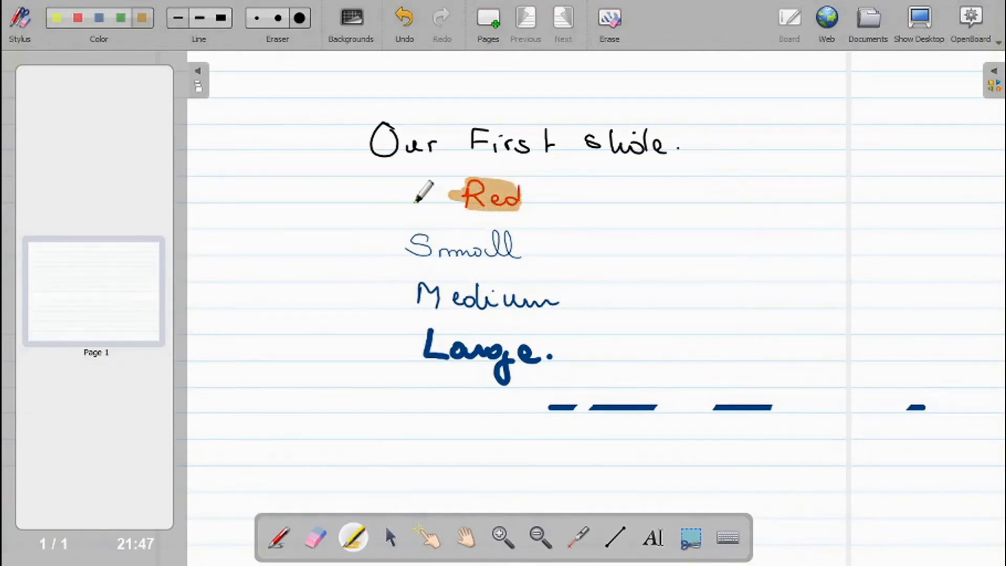
left_click(57, 18)
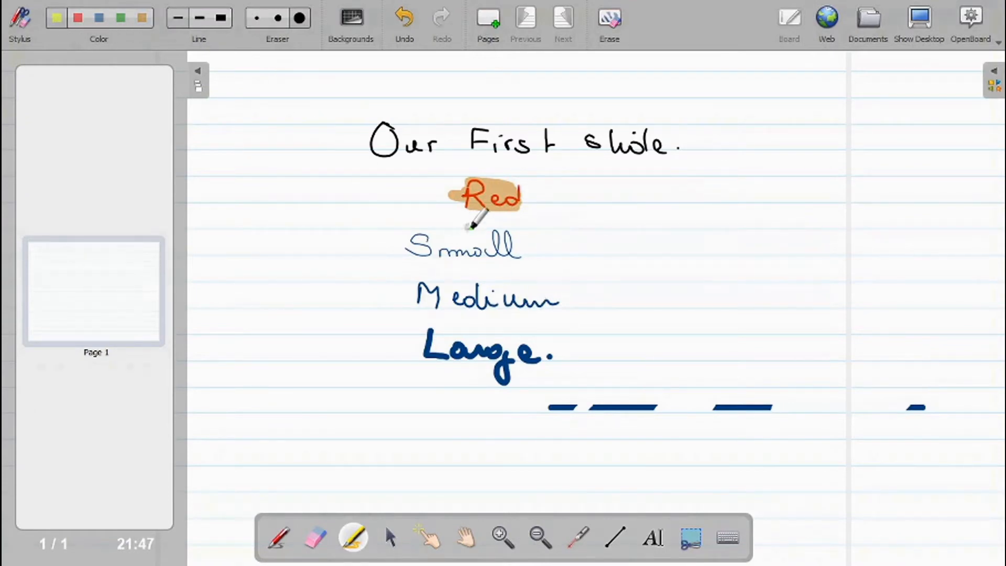
mouse_move(410, 242)
left_mouse_down()
mouse_move(517, 245)
mouse_move(419, 252)
mouse_move(519, 256)
mouse_move(411, 231)
mouse_move(395, 254)
mouse_move(519, 239)
mouse_move(485, 231)
left_mouse_up()
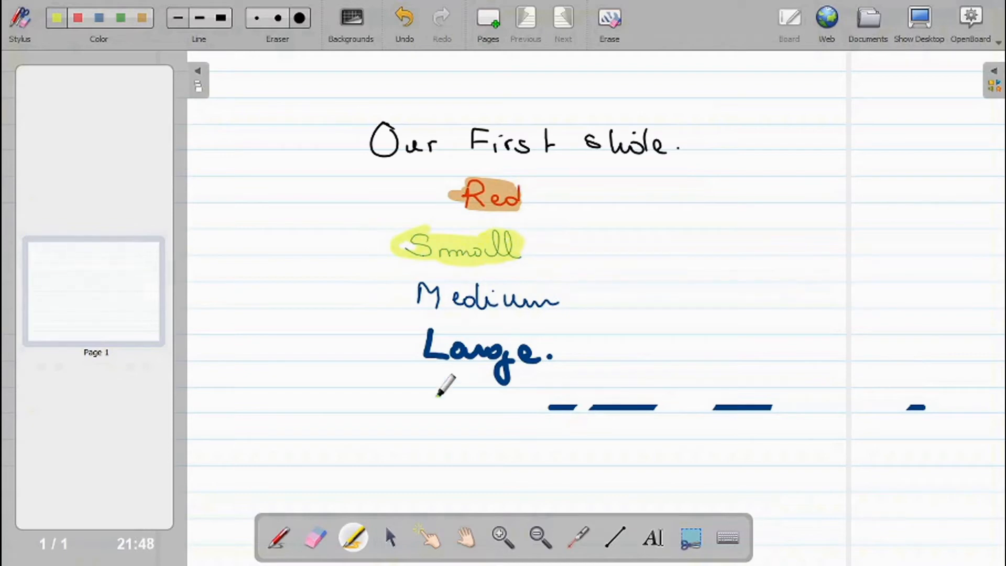
Step: Point around the handwritten word "Medium" with the virtual laser pointer
left_click(579, 540)
left_click_drag(524, 299, 656, 258)
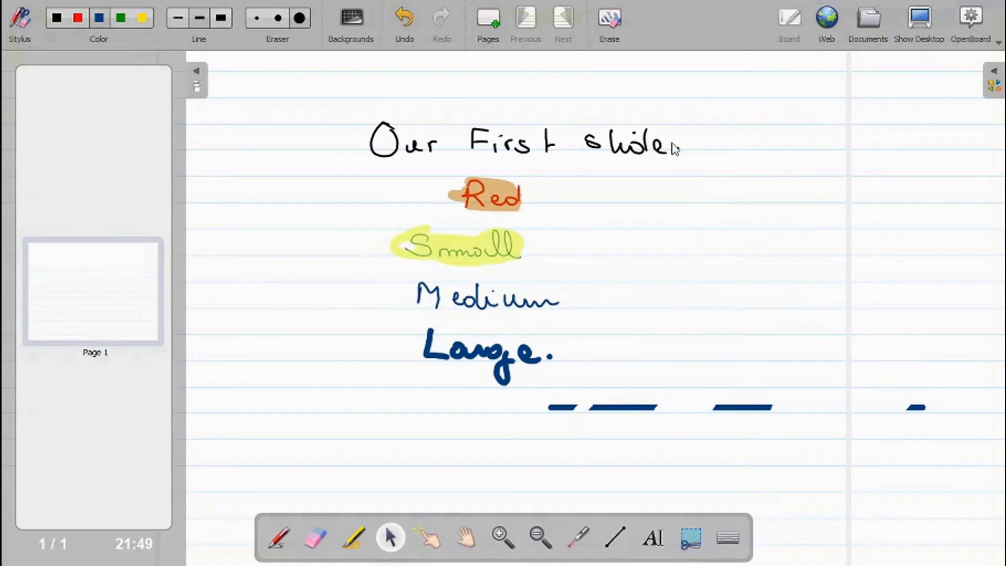
Step: Switch to desktop annotation mode over the browser page and move the floating tool palette slightly downward
left_click(920, 26)
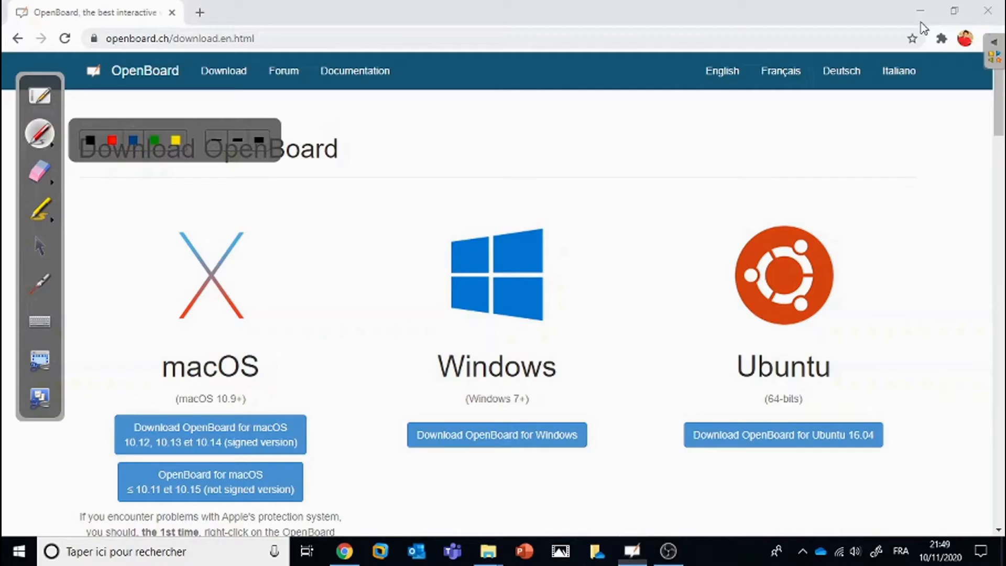
left_click(50, 98)
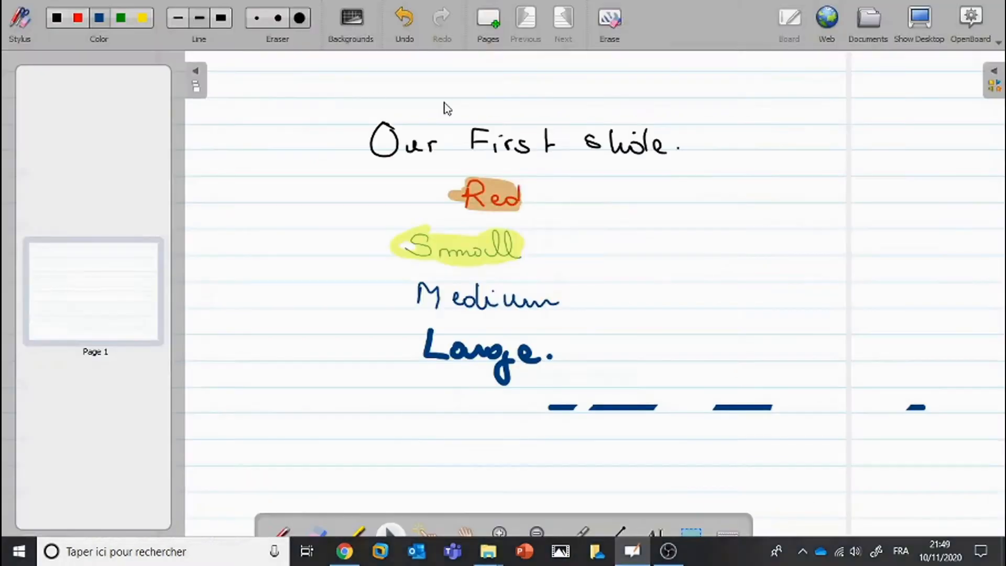
left_click(918, 23)
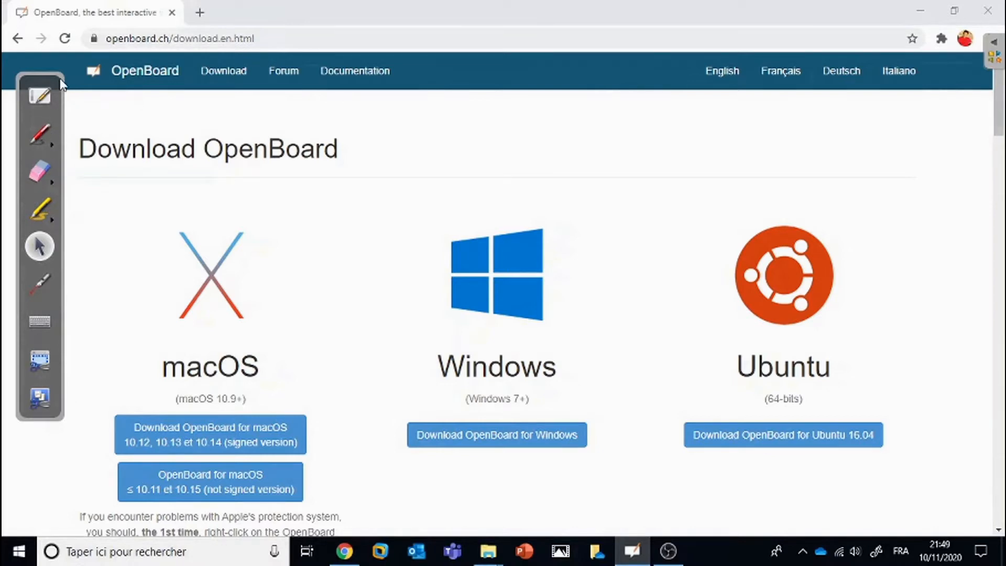
left_click_drag(59, 64, 55, 95)
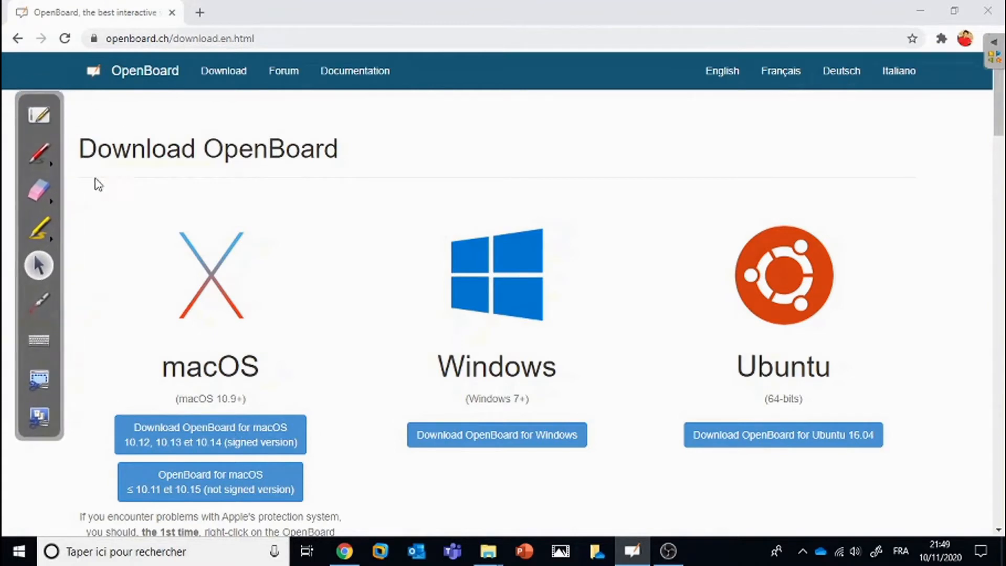
Step: Handwrite "Download Open Board" with the pen beside the web page's "Download OpenBoard" heading
left_click(39, 152)
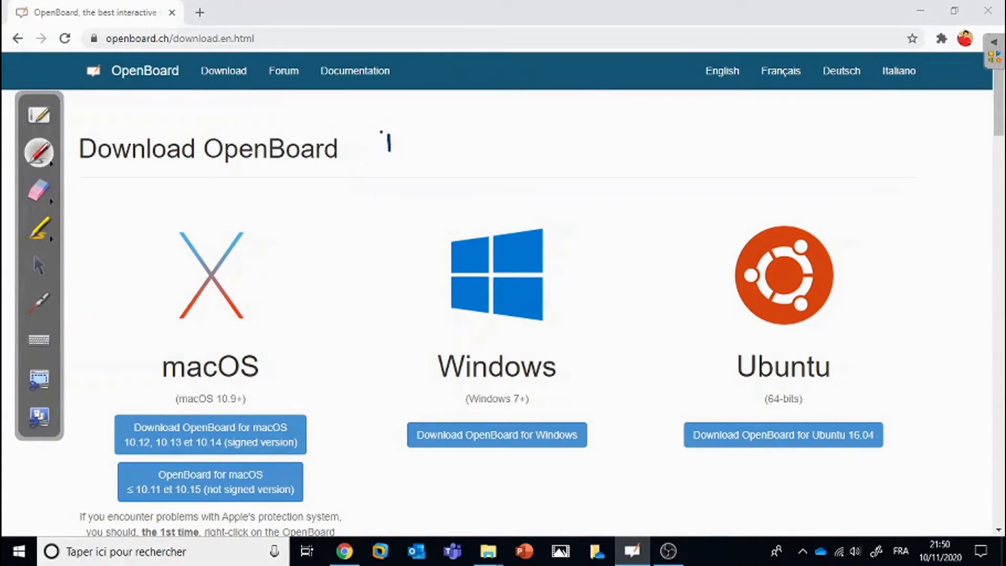
mouse_move(381, 132)
left_mouse_down()
mouse_move(380, 152)
mouse_move(427, 147)
left_mouse_up()
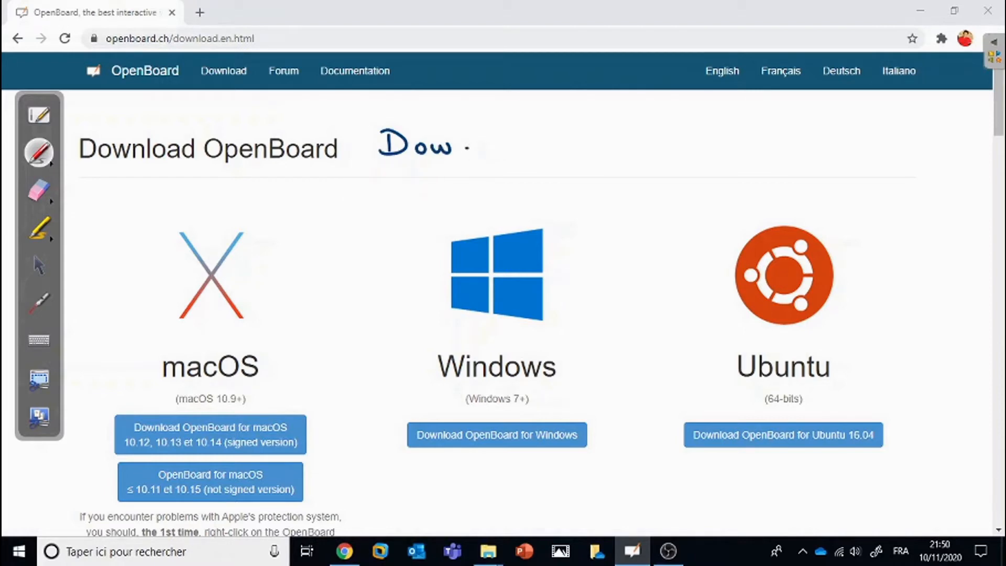
mouse_move(485, 138)
left_mouse_down()
mouse_move(551, 156)
mouse_move(594, 141)
mouse_move(611, 155)
left_mouse_up()
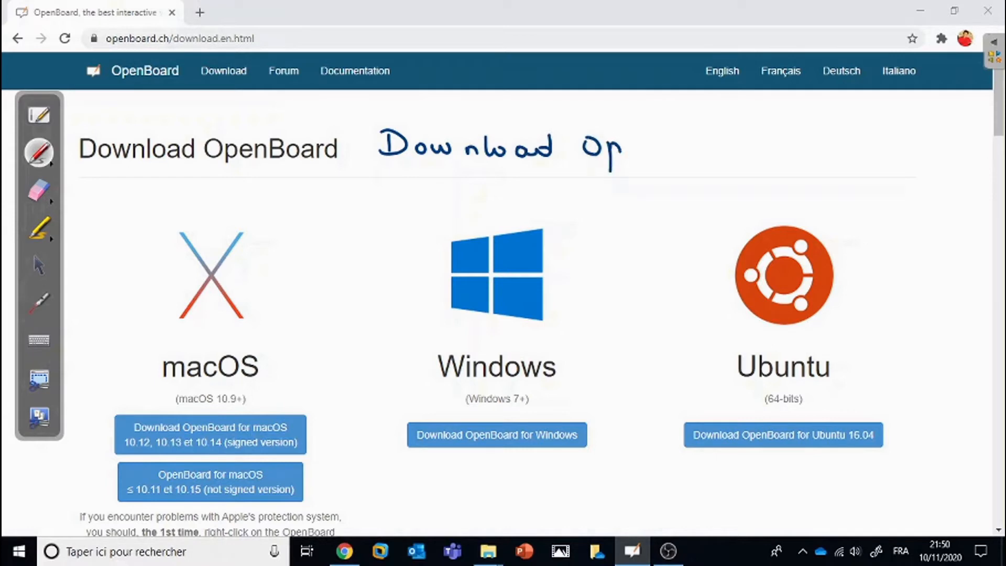
left_click_drag(684, 138, 693, 153)
mouse_move(709, 142)
left_mouse_down()
mouse_move(702, 152)
mouse_move(709, 143)
left_mouse_up()
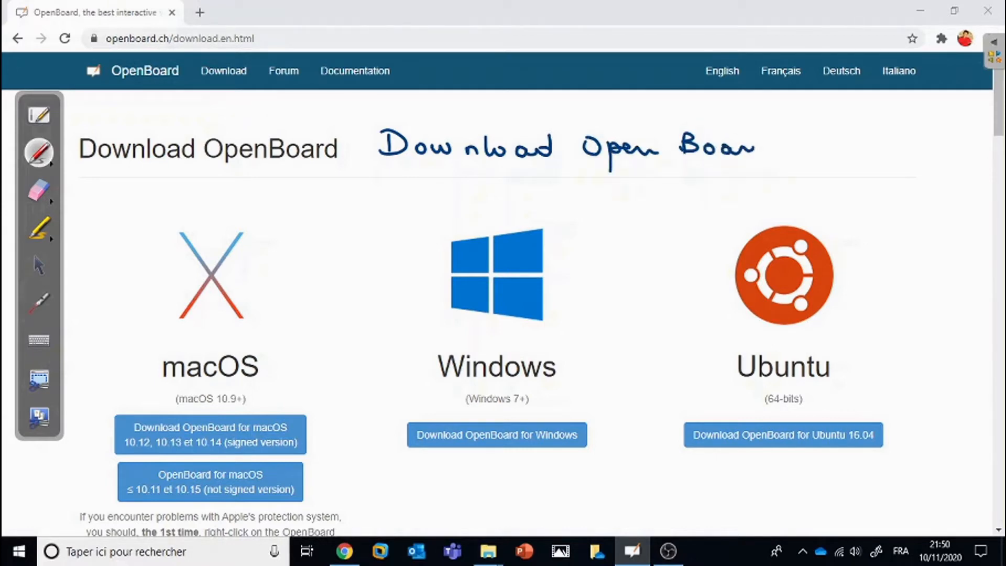
left_click_drag(767, 131, 768, 155)
Step: Clear all the handwritten annotations from the desktop at once
left_click(50, 197)
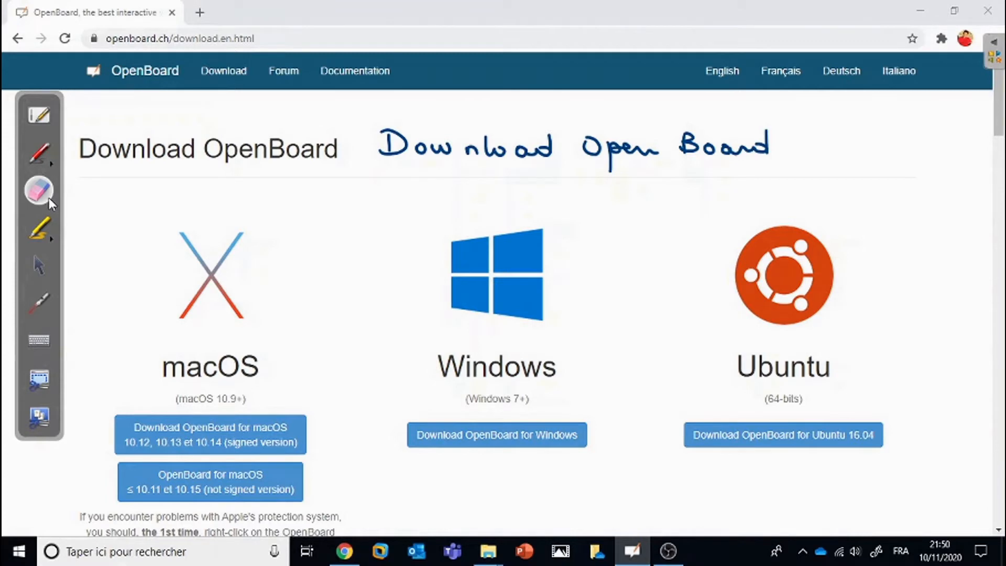
left_click(49, 197)
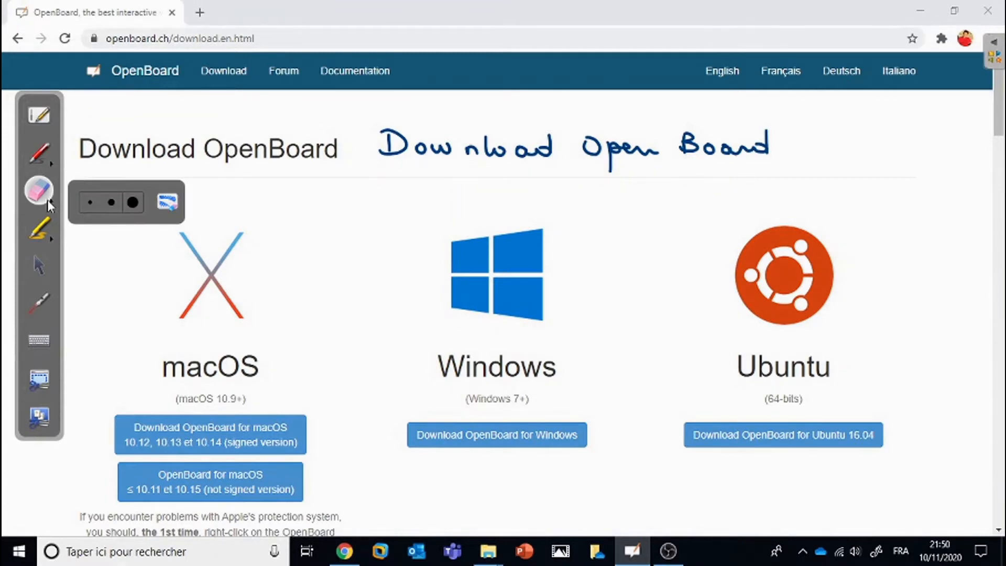
left_click(168, 202)
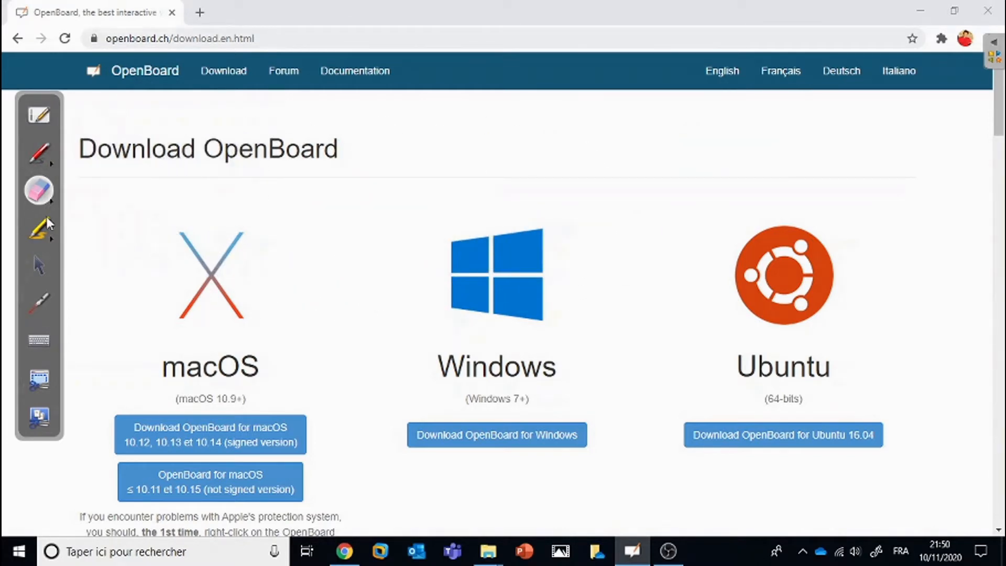
Step: Highlight the word "OpenBoard" in the page heading in yellow and switch to the virtual laser pointer
left_click(45, 225)
mouse_move(172, 149)
left_mouse_down()
mouse_move(332, 151)
mouse_move(314, 138)
mouse_move(265, 157)
mouse_move(324, 161)
left_mouse_up()
left_click(40, 303)
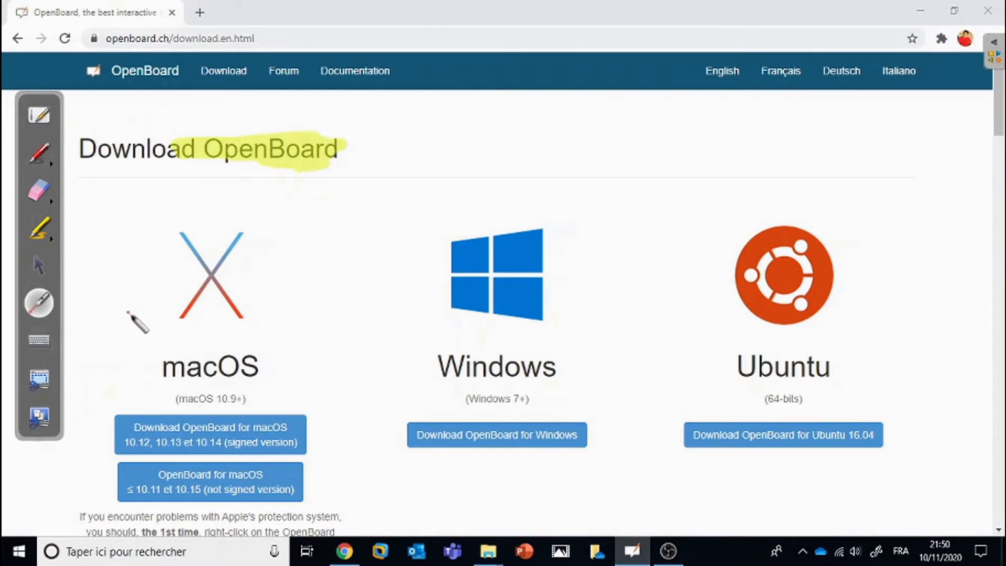
Step: Capture the macOS download section of the web page and add it to a new board page
left_click(45, 385)
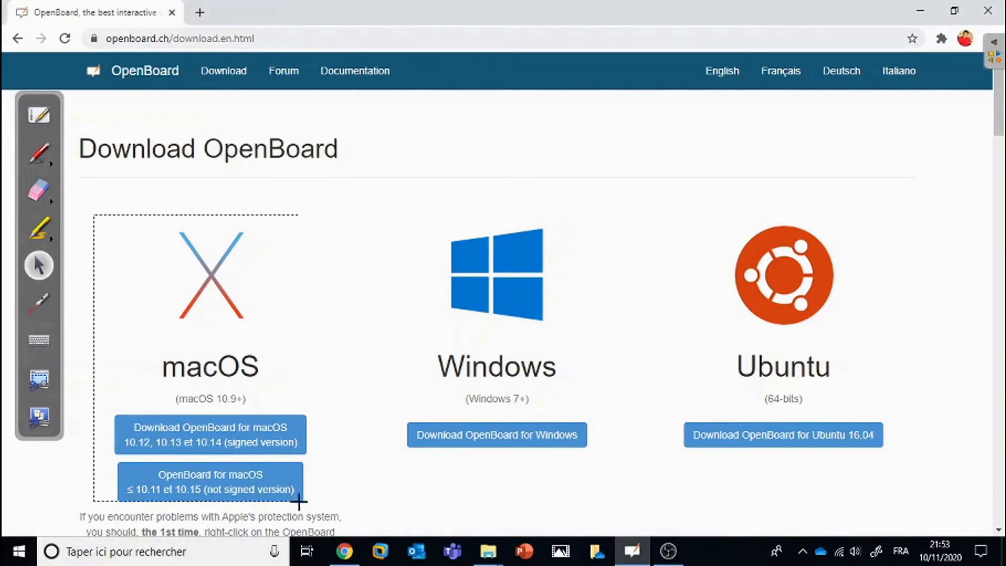
left_click_drag(299, 500, 323, 508)
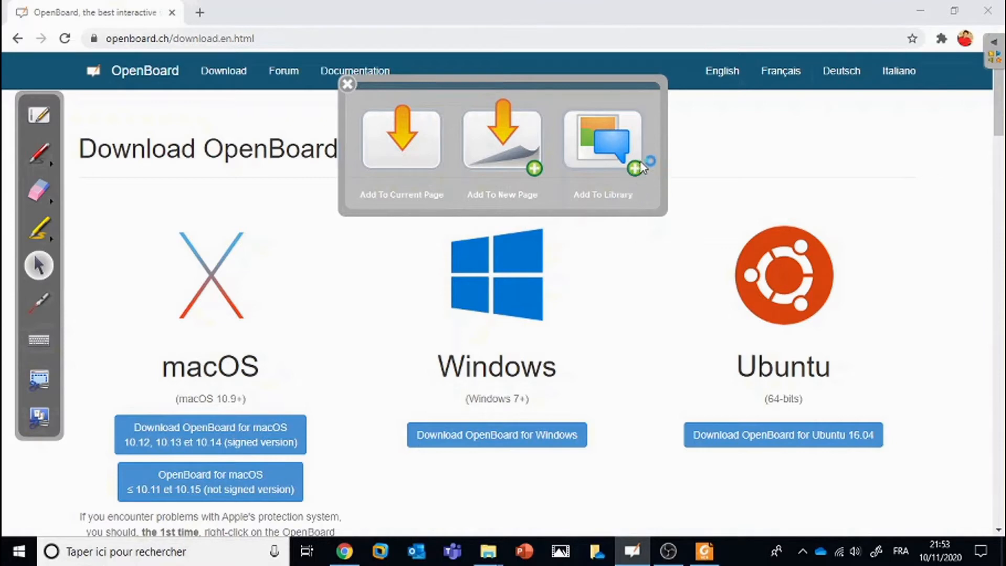
left_click(502, 147)
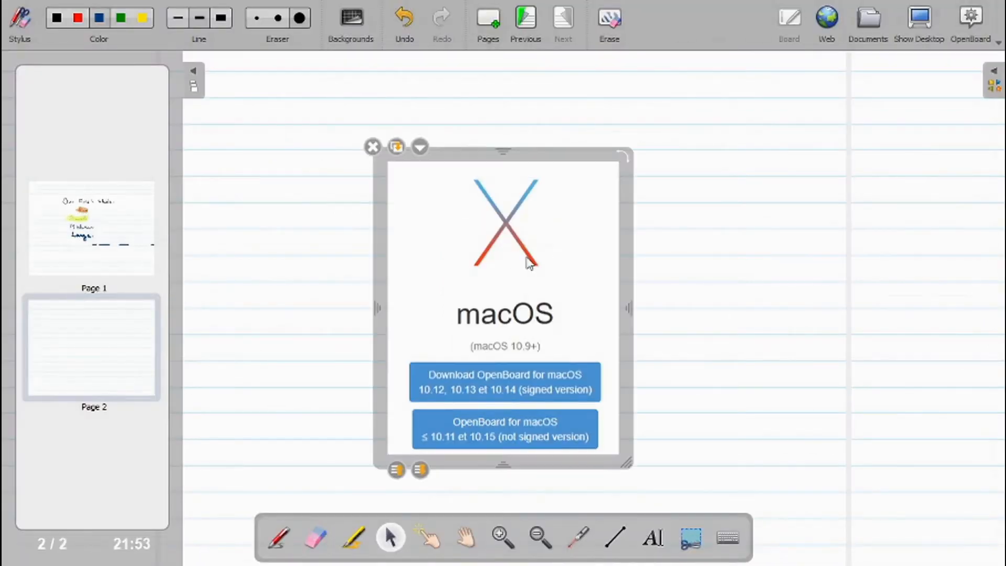
Step: Shrink the captured macOS picture proportionally and move it toward the middle of the page
left_click_drag(629, 461, 568, 356)
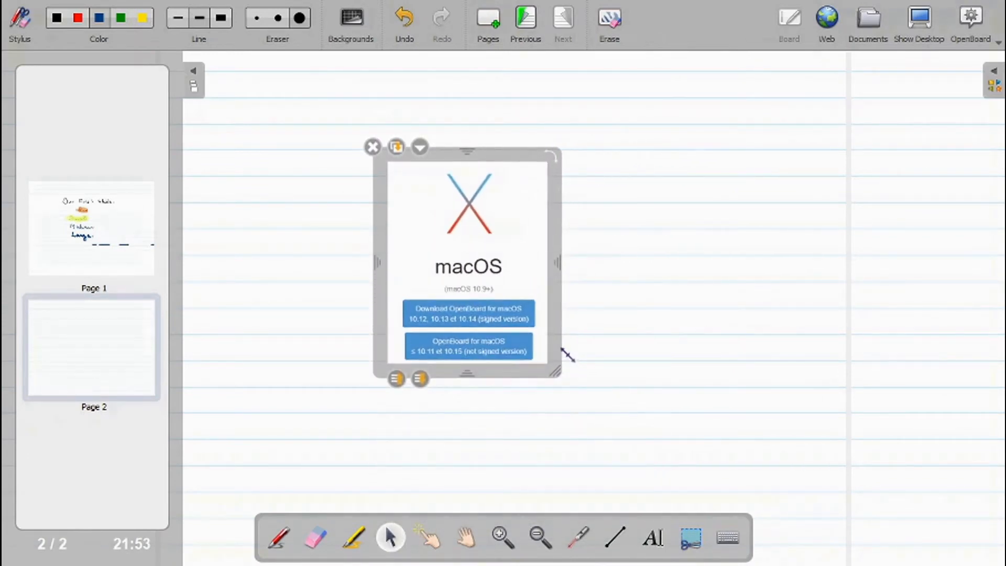
left_click_drag(539, 157, 614, 174)
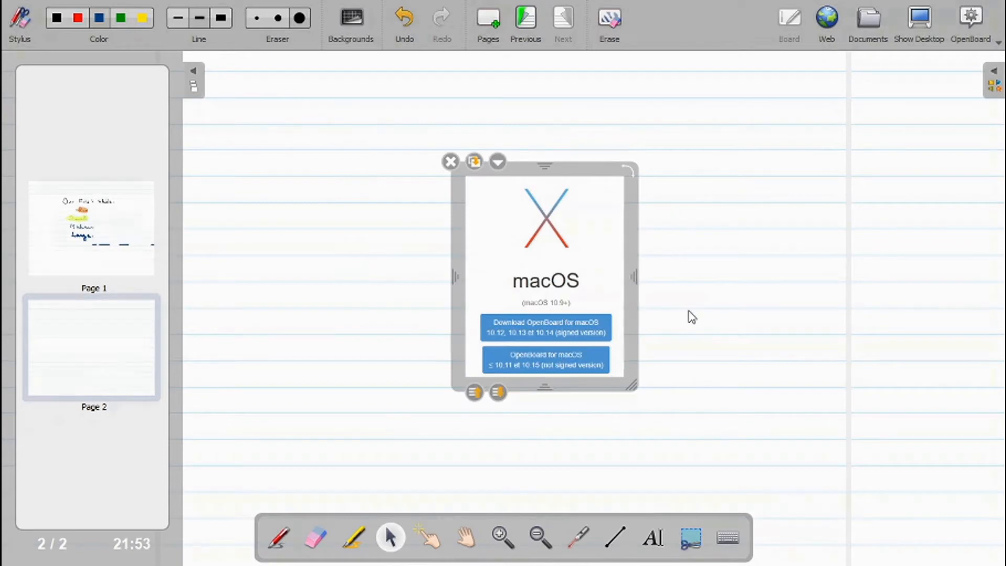
Step: Duplicate the macOS picture, move the copy aside to reveal the original, and delete the copy
left_click(535, 268)
left_click(475, 163)
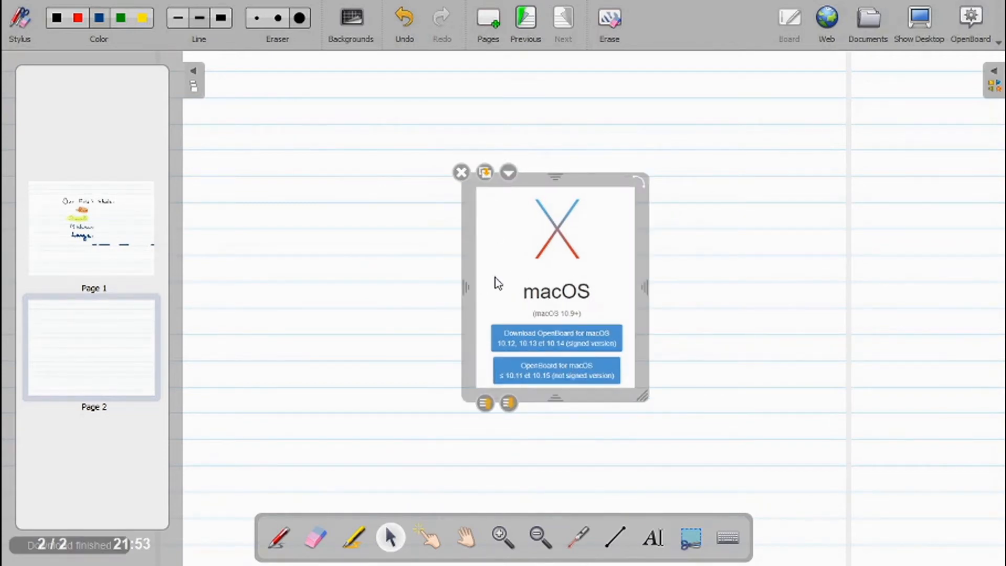
left_click_drag(582, 186, 524, 197)
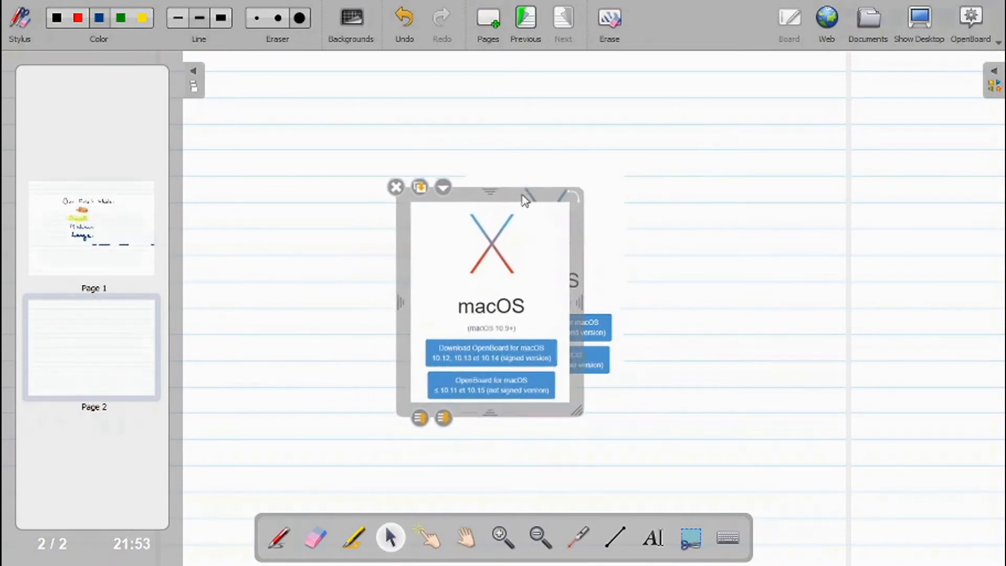
left_click(393, 186)
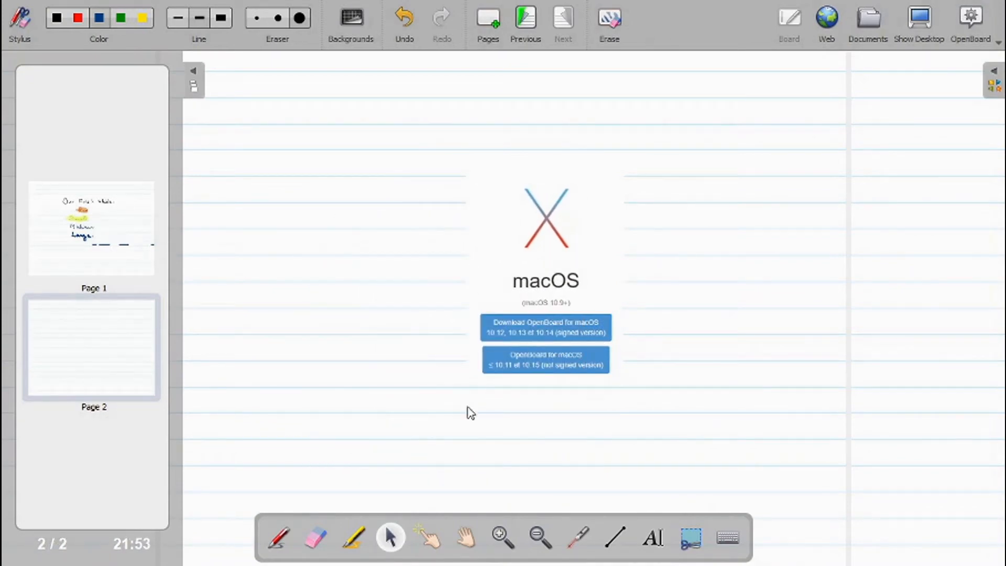
Step: Scribble loops with the blue pen beside the macOS picture and rub them out with the eraser
left_click(323, 537)
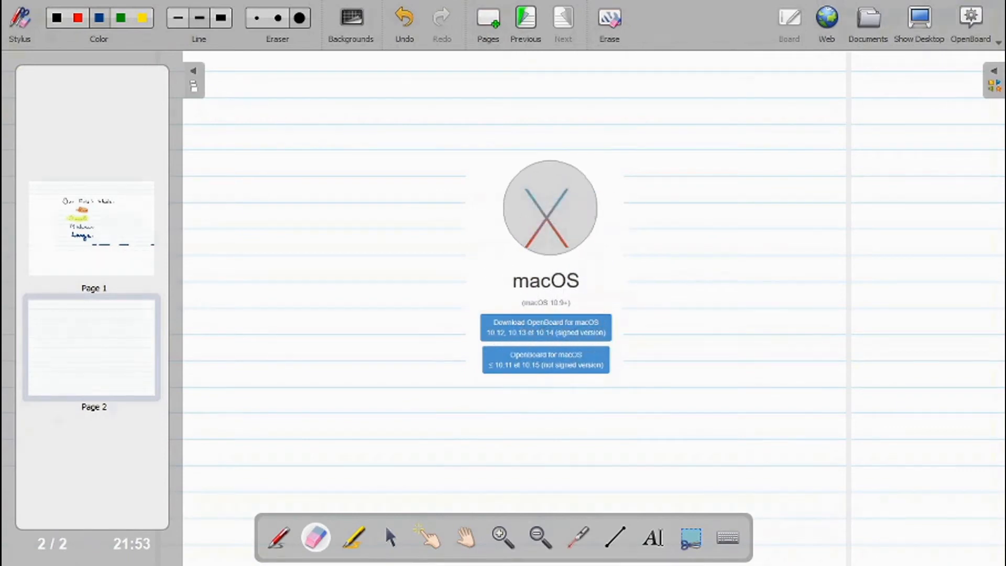
left_click(282, 537)
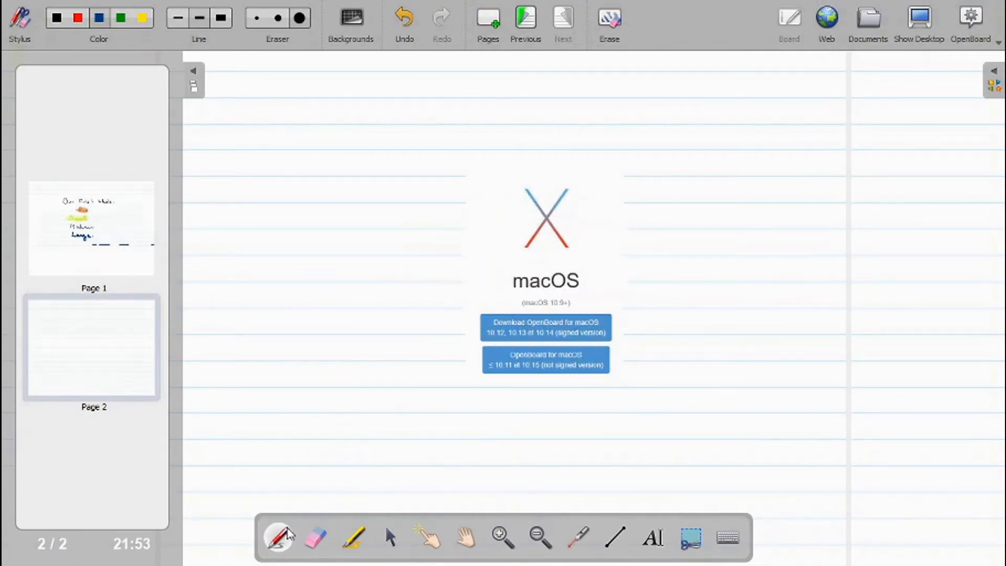
left_click_drag(358, 260, 361, 339)
left_click(316, 537)
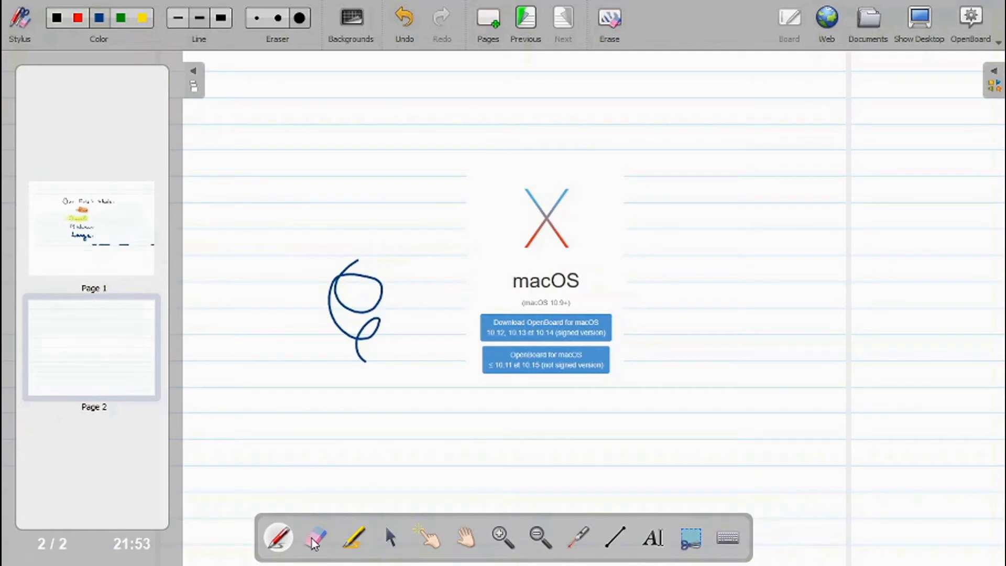
mouse_move(371, 423)
left_mouse_down()
mouse_move(401, 294)
mouse_move(360, 304)
left_mouse_up()
Step: Highlight the word "macOS" on the picture in yellow and remove the highlighting with the eraser
left_click(354, 538)
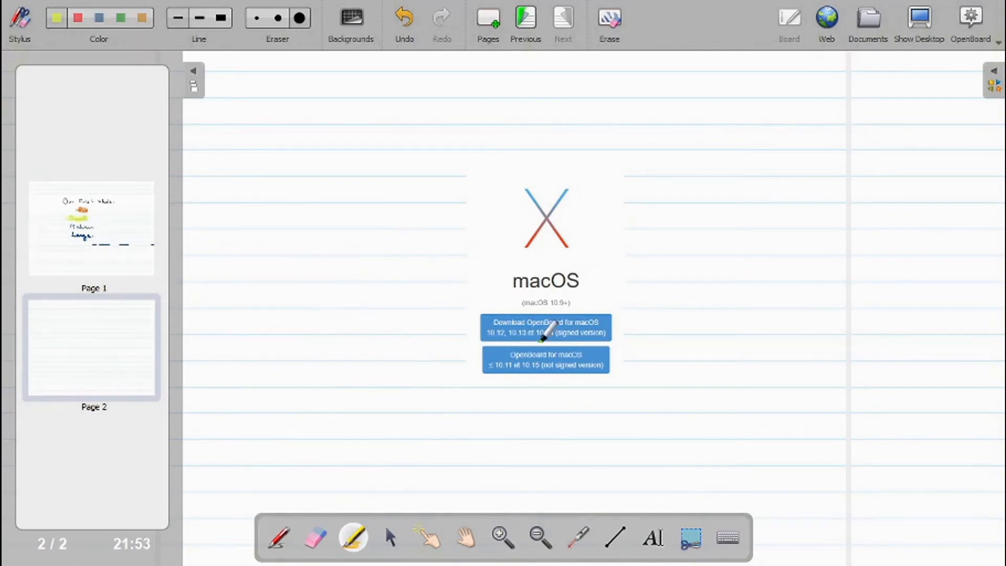
left_click(552, 240)
mouse_move(582, 273)
left_mouse_down()
mouse_move(521, 275)
mouse_move(584, 282)
left_mouse_up()
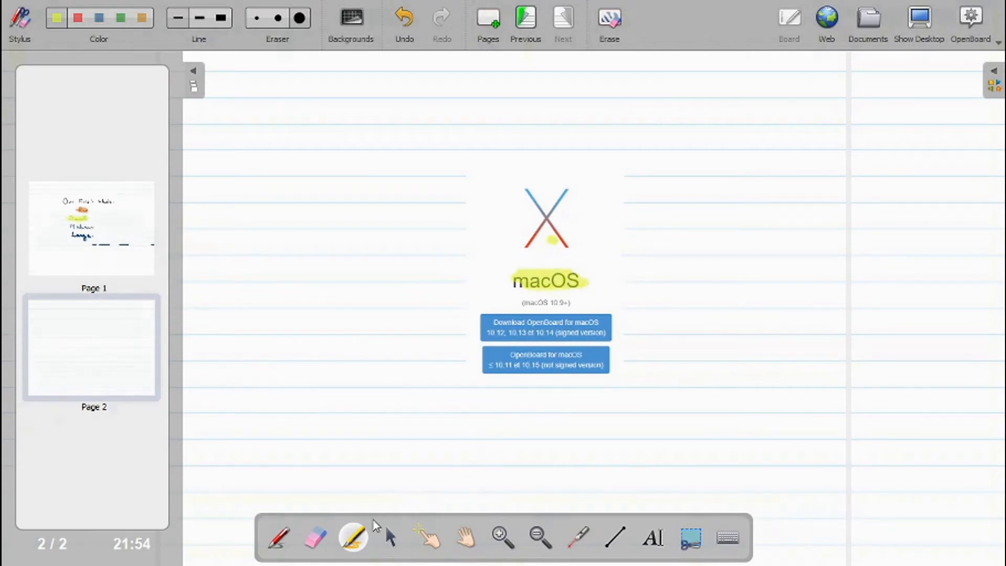
left_click(316, 537)
mouse_move(408, 448)
left_mouse_down()
mouse_move(550, 252)
mouse_move(512, 304)
left_mouse_up()
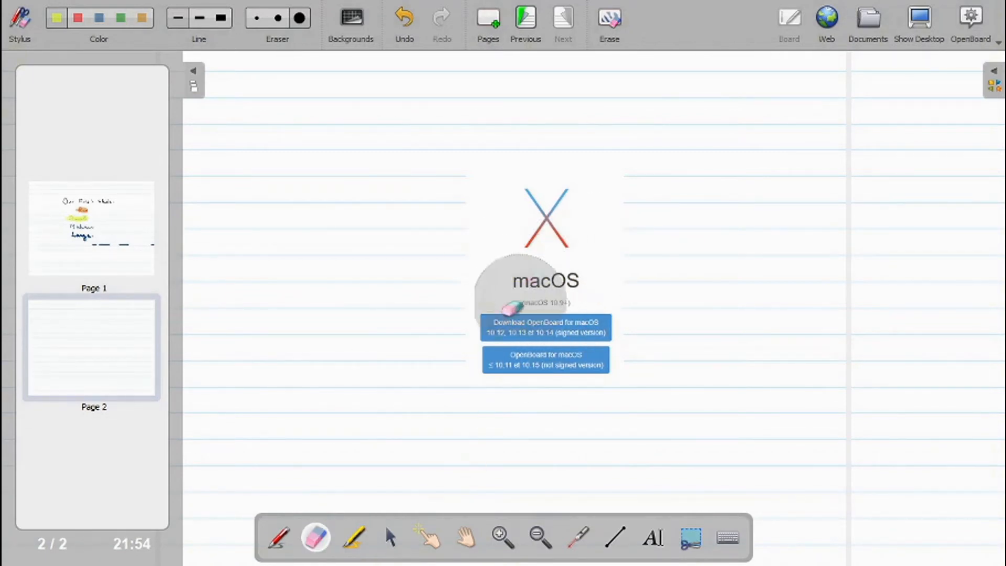
left_click(279, 538)
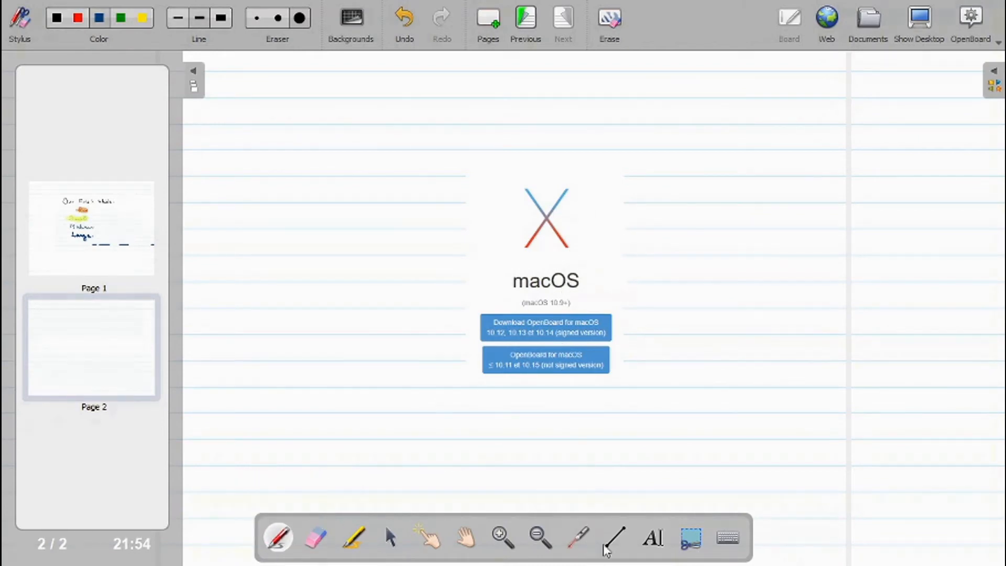
Step: Insert a text box just below the macOS picture, enlarge it, and enter "This is a copied picture"
left_click(653, 537)
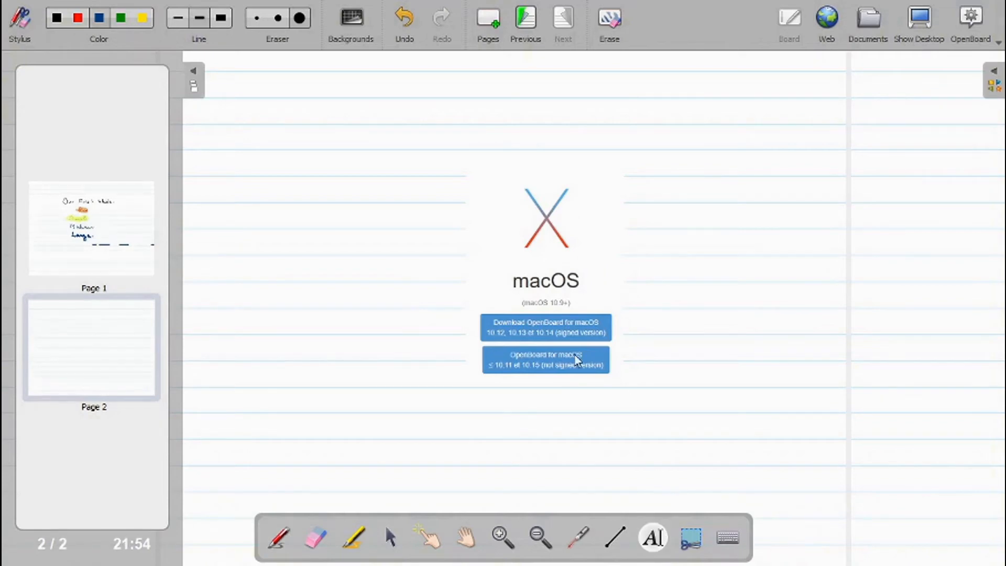
left_click(512, 404)
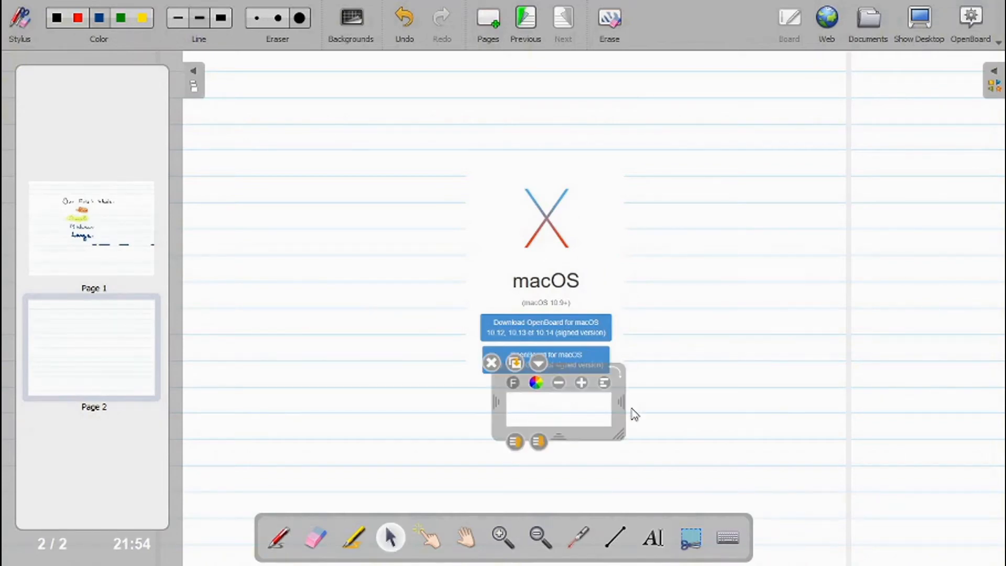
left_click_drag(620, 434, 676, 467)
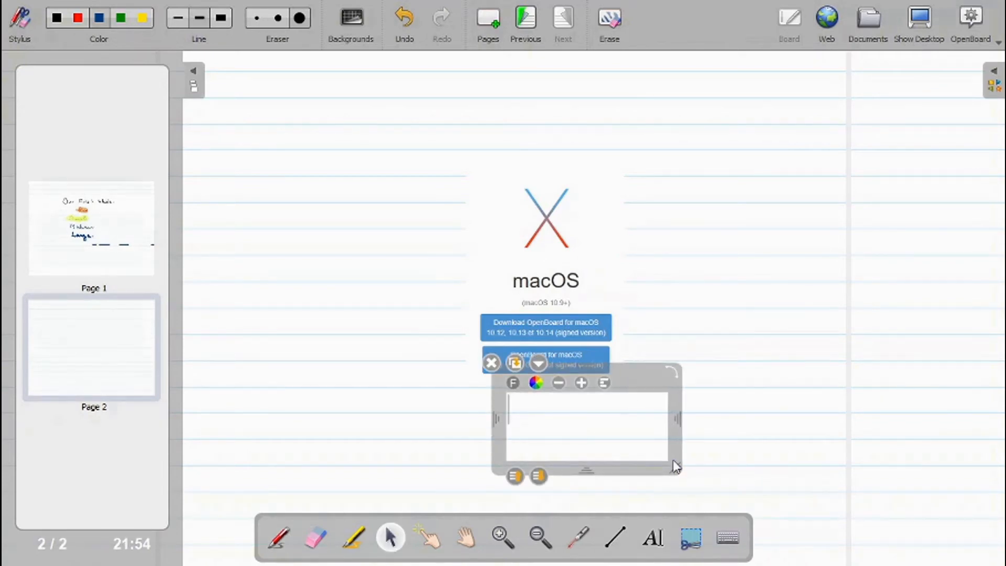
type("This is a copie")
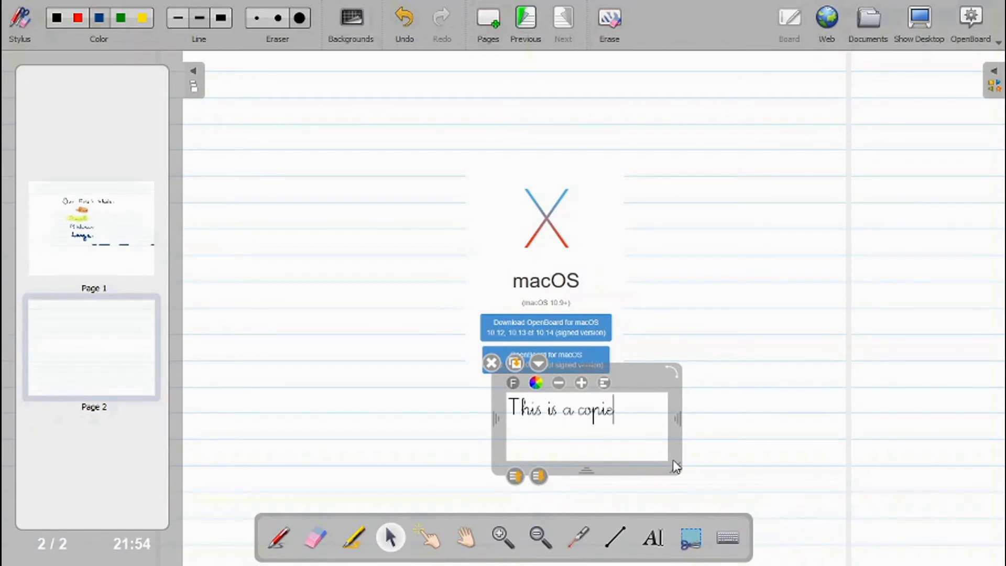
type("d picture")
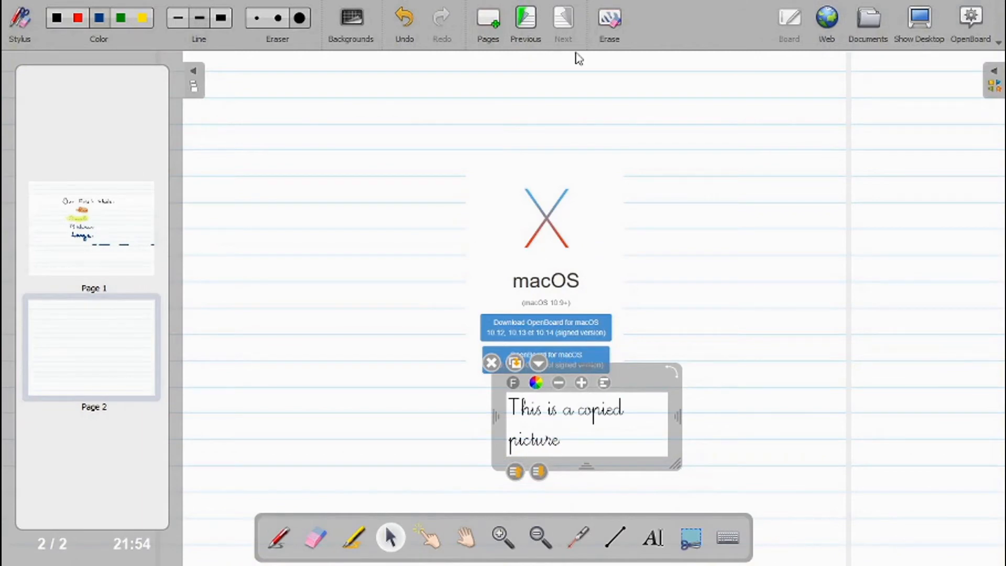
Step: Change the font of the whole "This is a copied picture" text to Andika Basic
triple_click(545, 419)
left_click(511, 386)
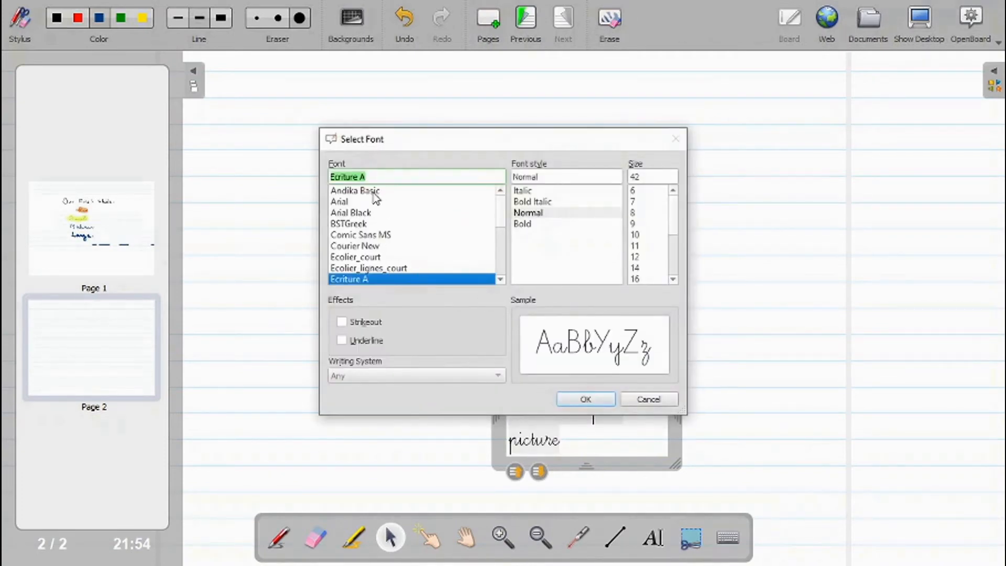
left_click(375, 191)
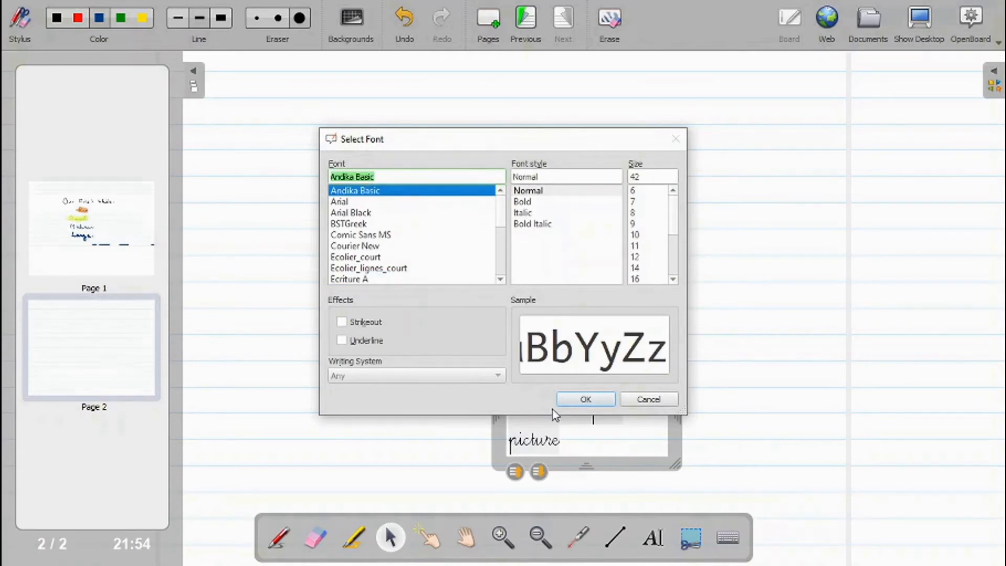
left_click(584, 400)
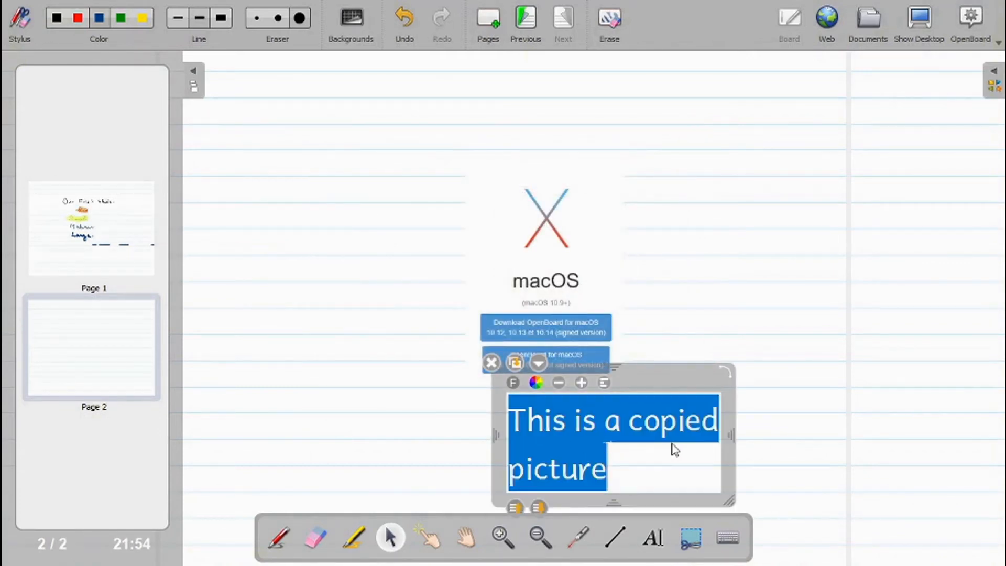
Step: Recolor the selected caption text with the orange-red basic color
left_click(537, 383)
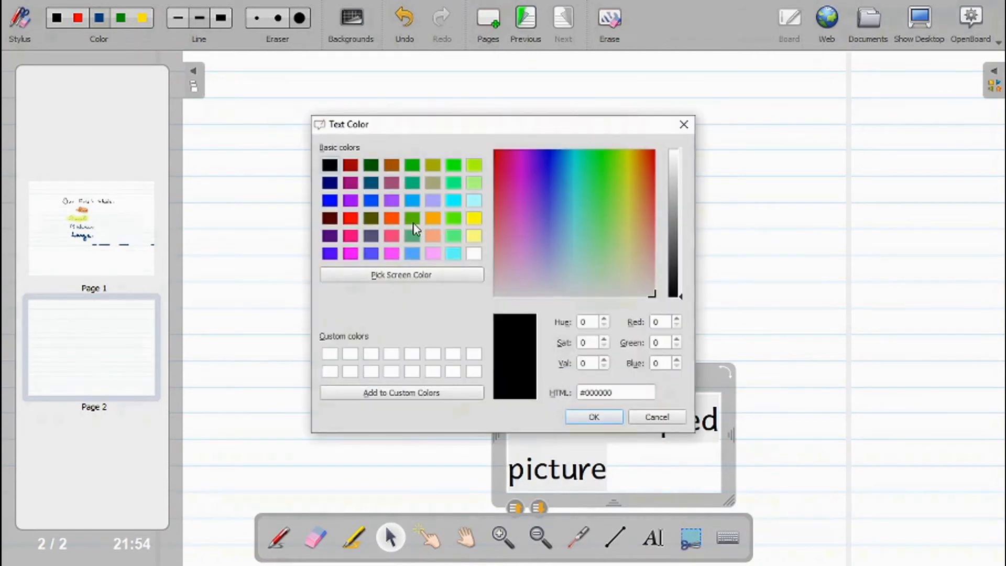
left_click(393, 219)
left_click(592, 418)
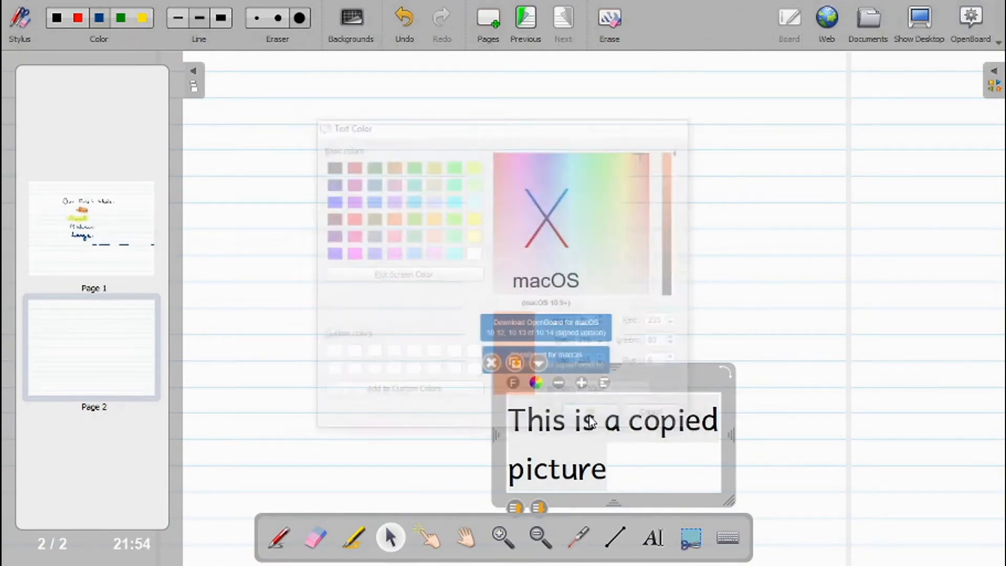
left_click(631, 459)
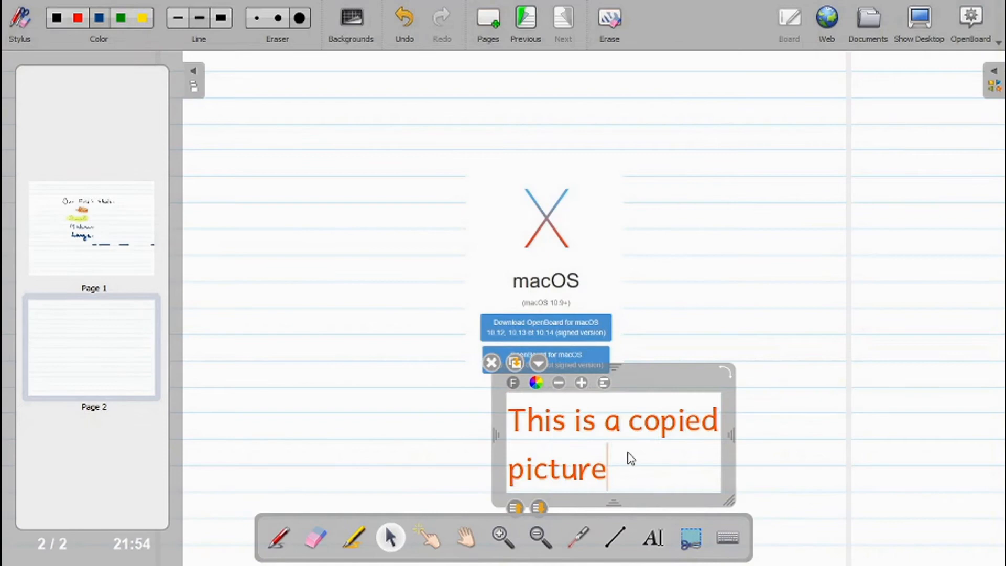
Step: Reduce the font size of the whole "This is a copied picture" caption until it takes up less than half the text box width
triple_click(589, 420)
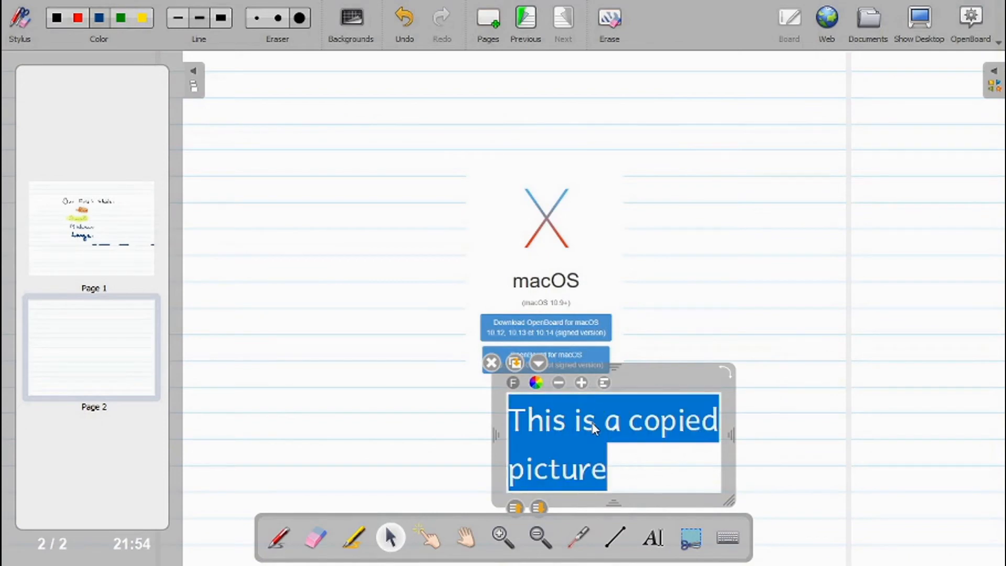
left_click(560, 384)
left_click(560, 384)
left_click(560, 384)
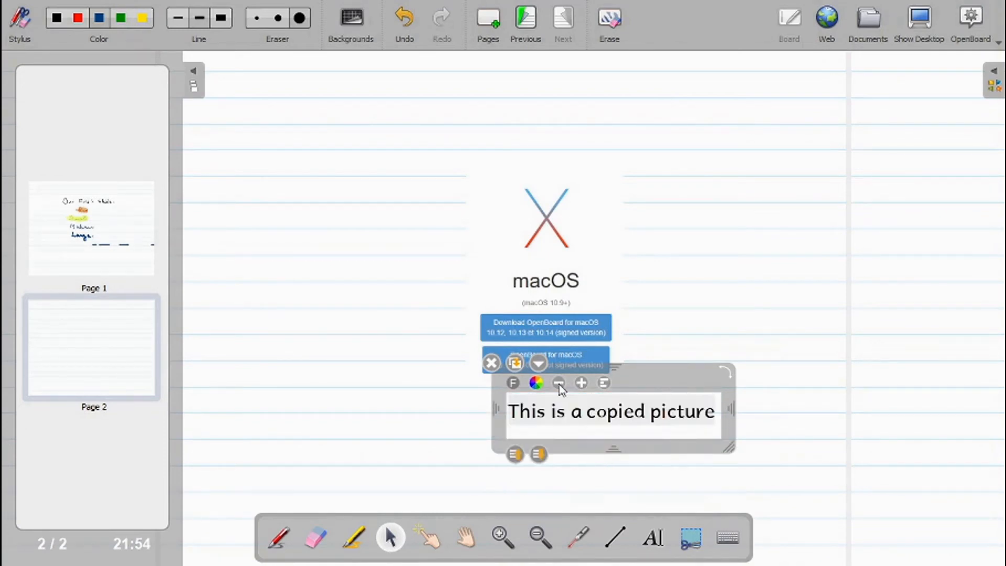
left_click(559, 384)
left_click(560, 384)
left_click(560, 383)
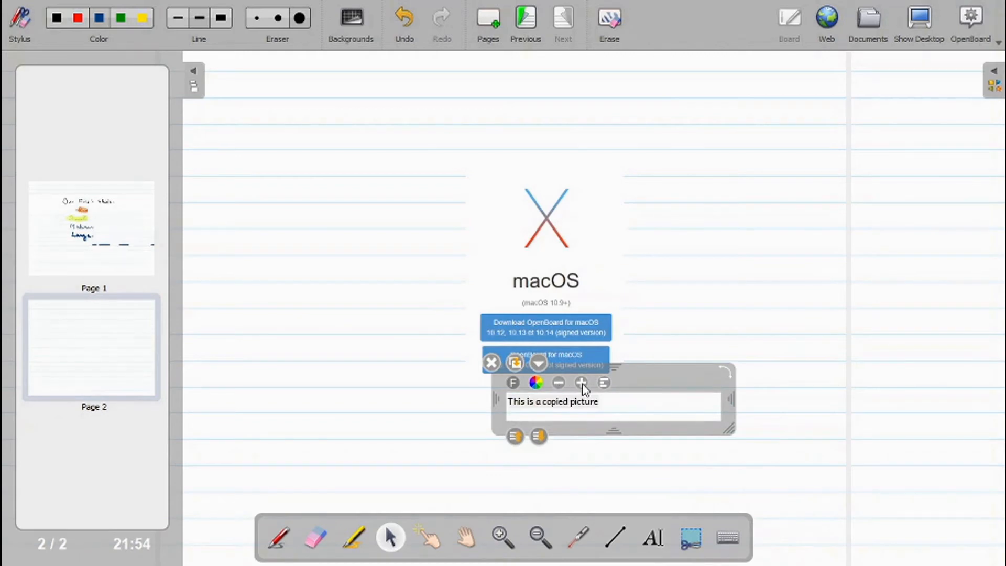
Step: Enlarge the caption text until it wraps onto three lines
left_click(582, 383)
left_click(582, 383)
left_click(582, 383)
left_click(582, 383)
left_click(582, 383)
left_click(582, 383)
left_click(582, 383)
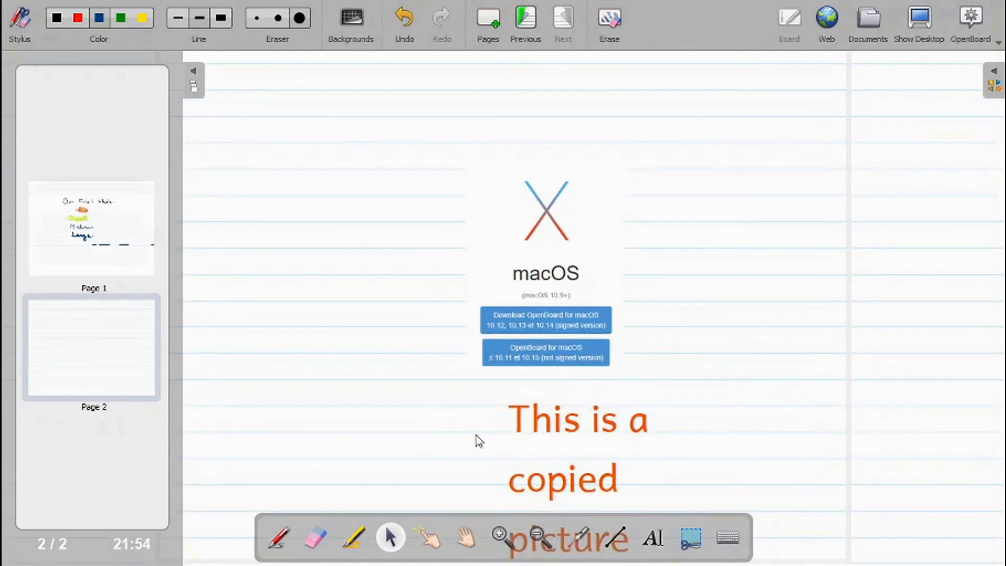
Step: Delete the caption text box below the macOS picture
left_click(557, 463)
left_click(493, 357)
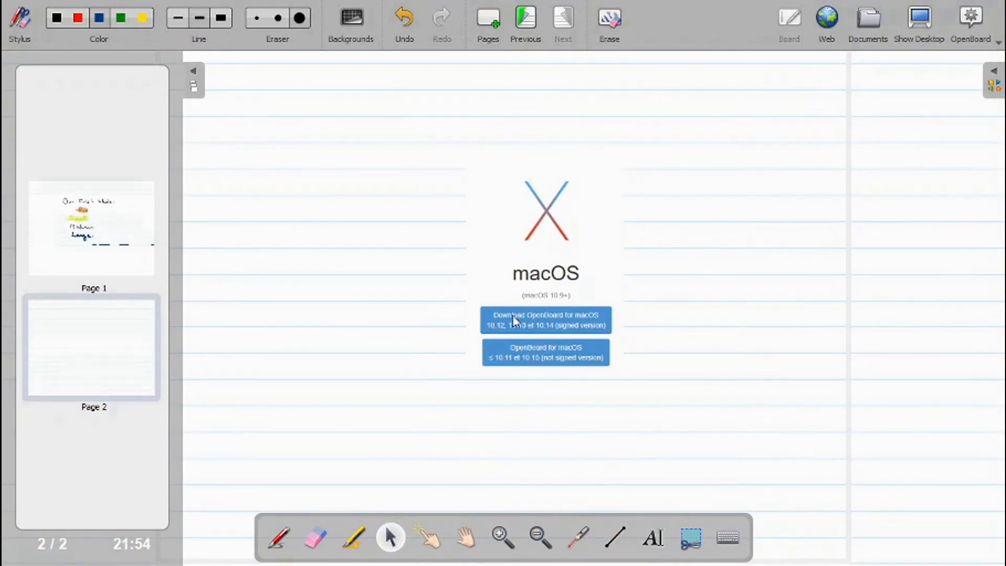
Step: Zoom in on the macOS picture to 4.0x and zoom back out to normal size
left_click(498, 540)
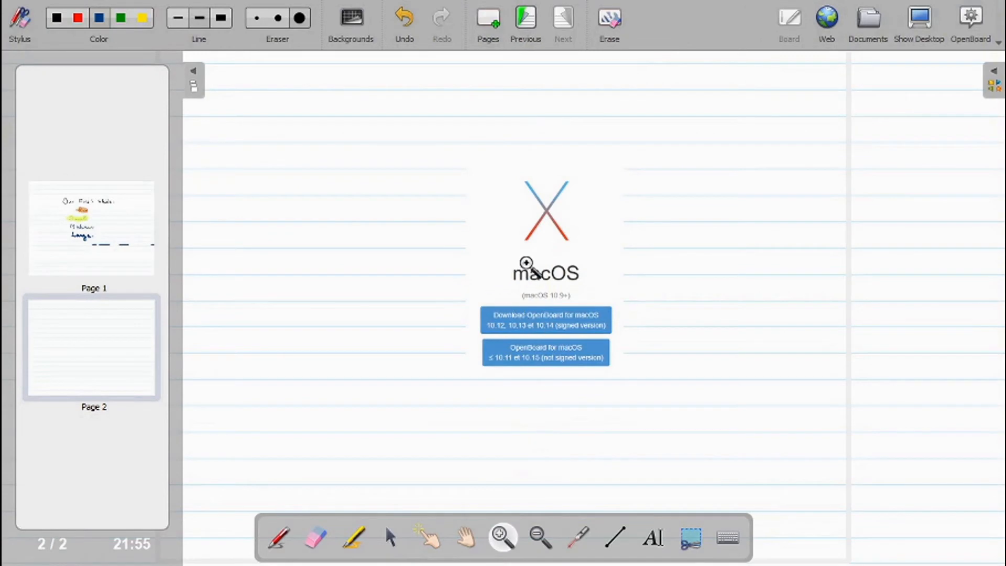
left_click(535, 266)
left_click(536, 266)
left_click(536, 266)
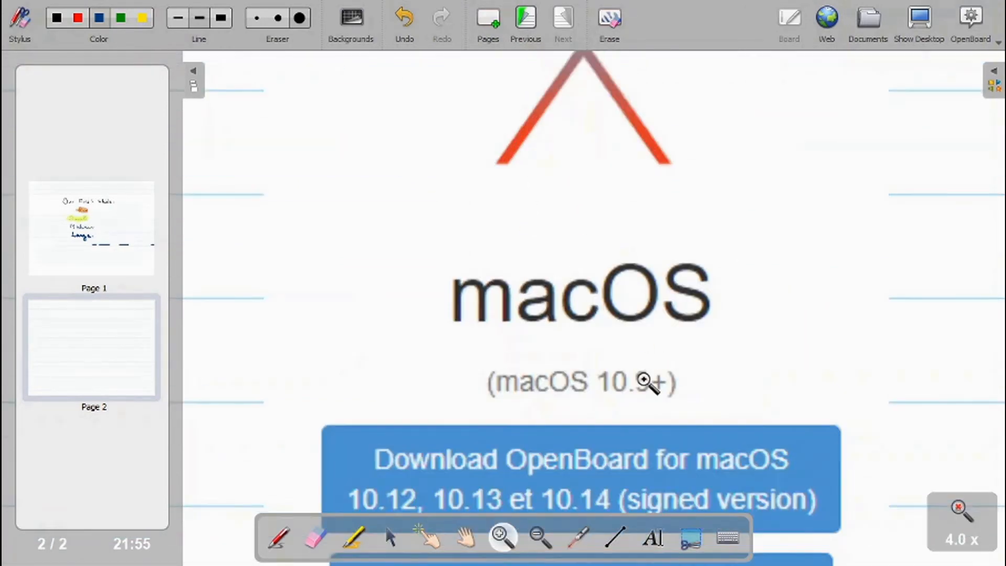
left_click(540, 537)
left_click(583, 403)
left_click(598, 348)
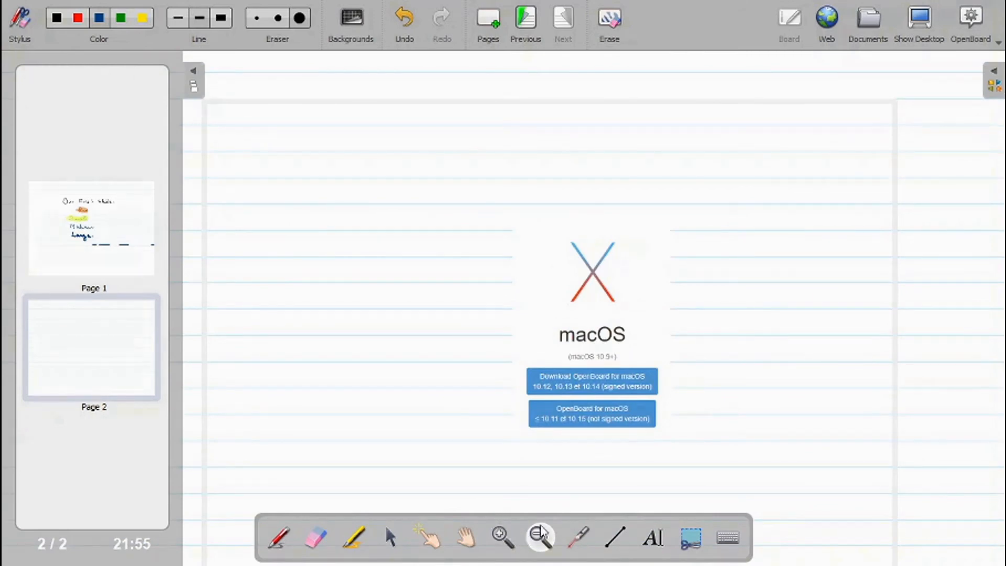
Step: Zoom in on the page to 1.4x and reset the zoom
left_click(503, 537)
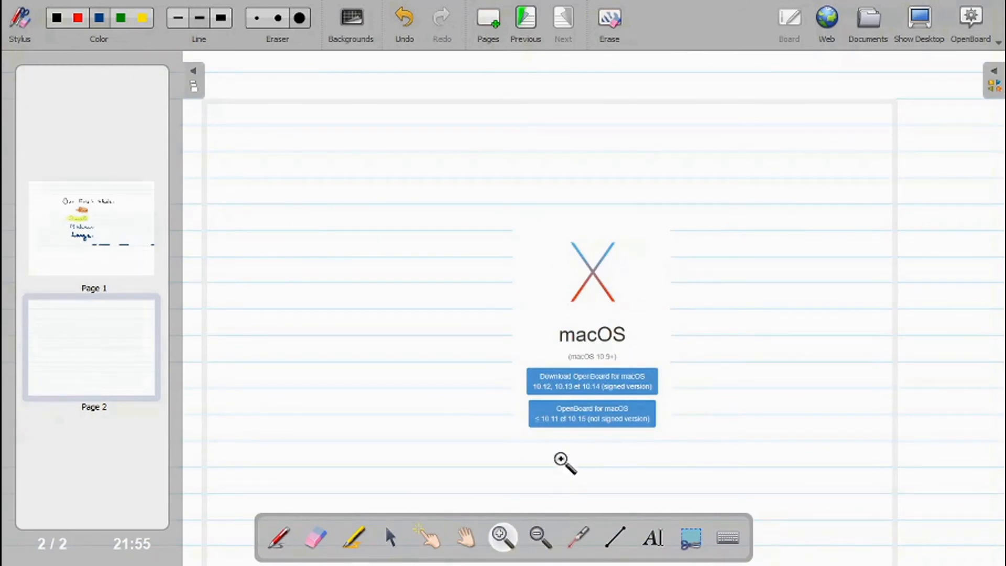
left_click(565, 462)
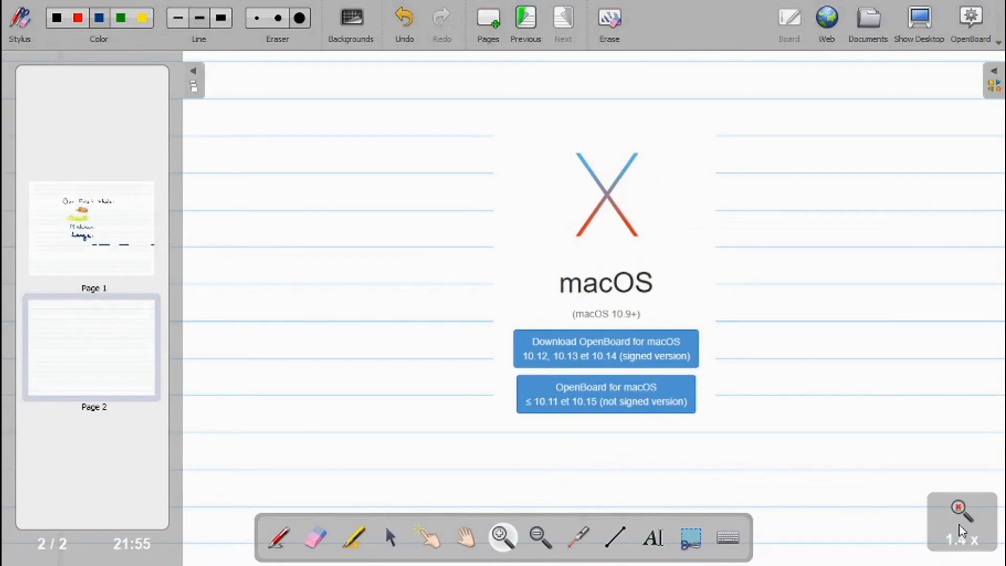
left_click(959, 509)
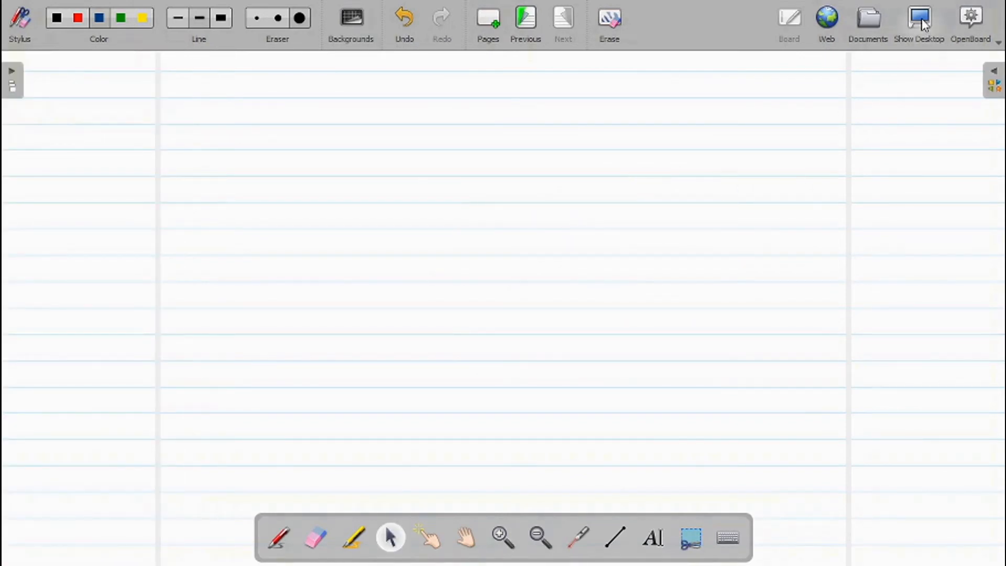
Step: Capture the vase of tulips from the Google image results on the desktop, add it to the library, and return to the board
left_click(922, 22)
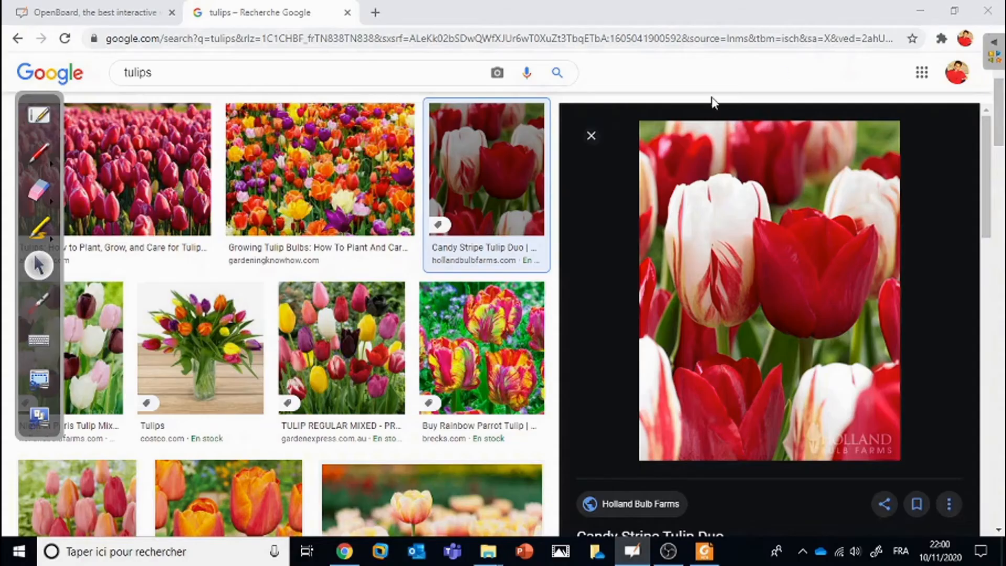
left_click(42, 383)
left_click_drag(141, 283, 267, 414)
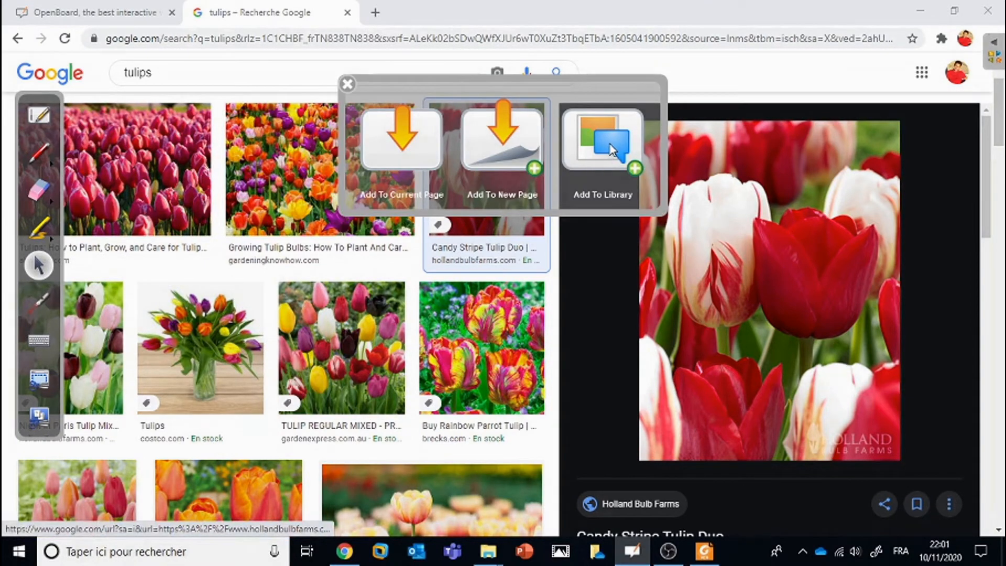
left_click(613, 150)
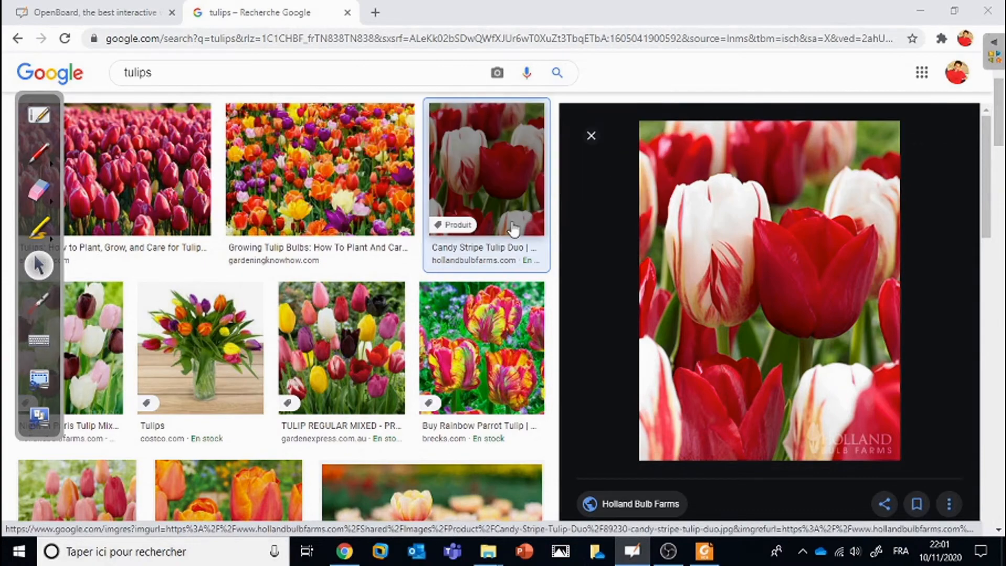
left_click(47, 115)
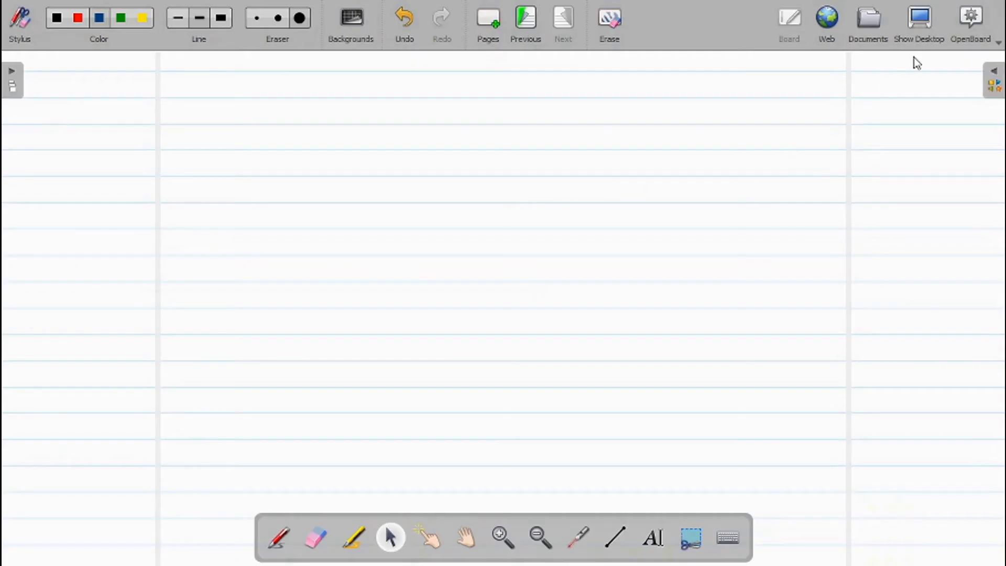
Step: Place the captured tulip picture from the library's Pictures folder on the page and enlarge it to about twice its size
left_click(992, 89)
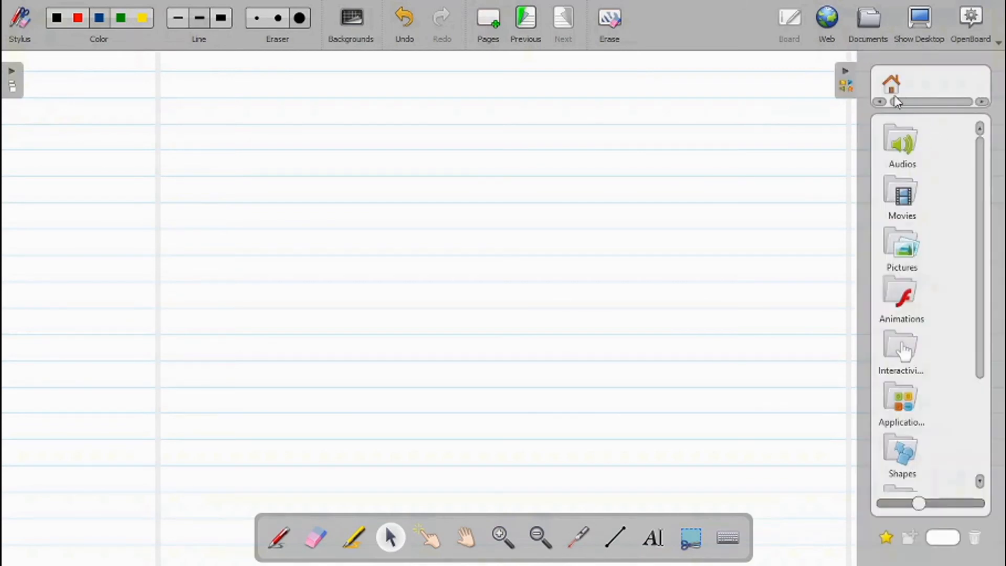
left_click(906, 250)
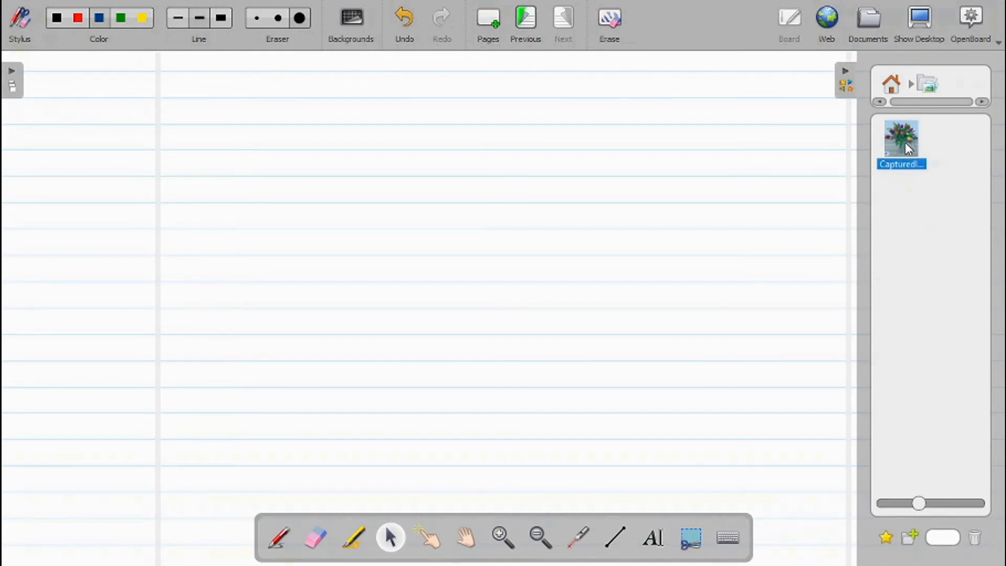
left_click_drag(907, 141, 845, 169)
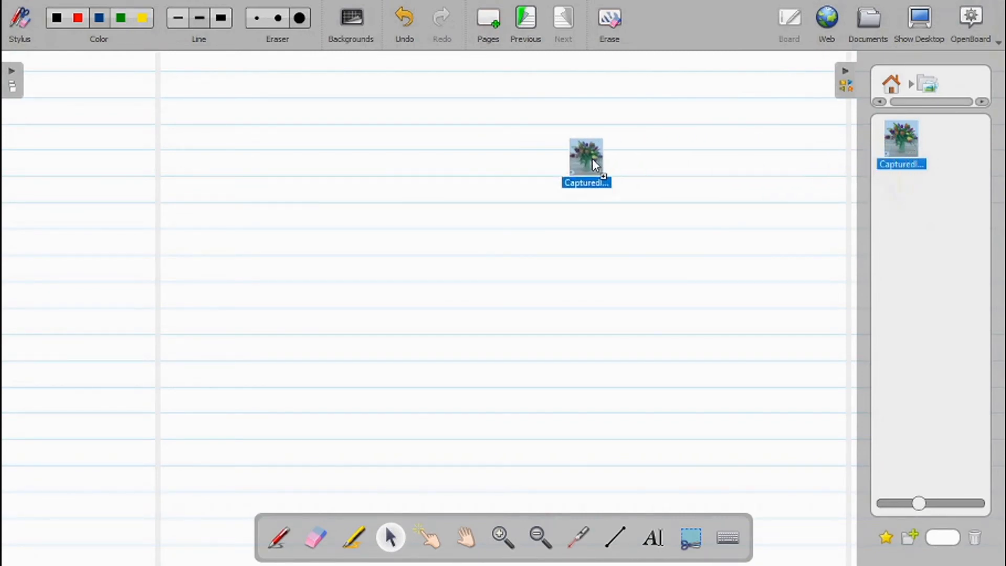
mouse_move(474, 193)
left_mouse_down()
mouse_move(498, 204)
mouse_move(489, 193)
mouse_move(474, 212)
left_mouse_up()
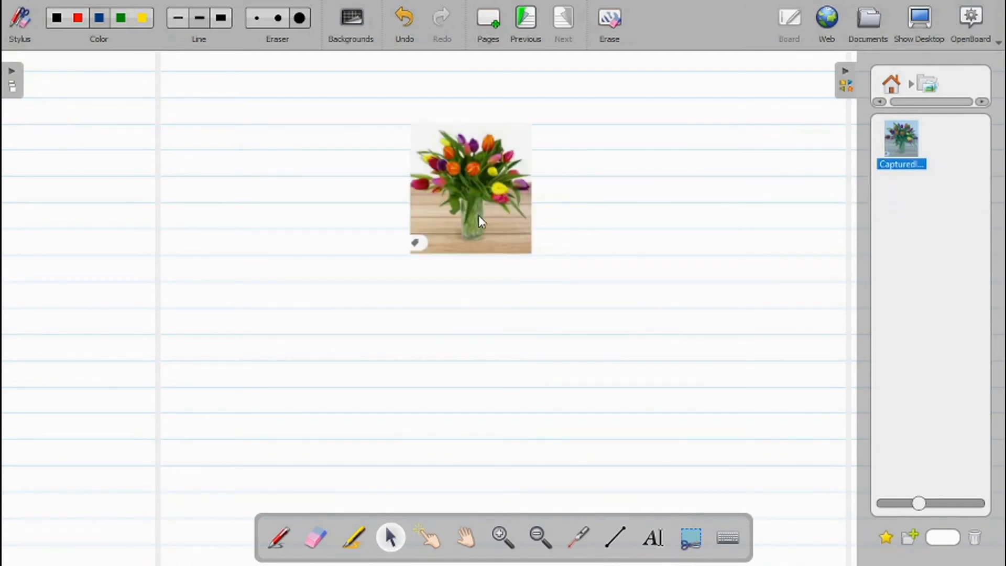
left_click(518, 243)
left_click_drag(540, 264, 669, 391)
left_click(697, 333)
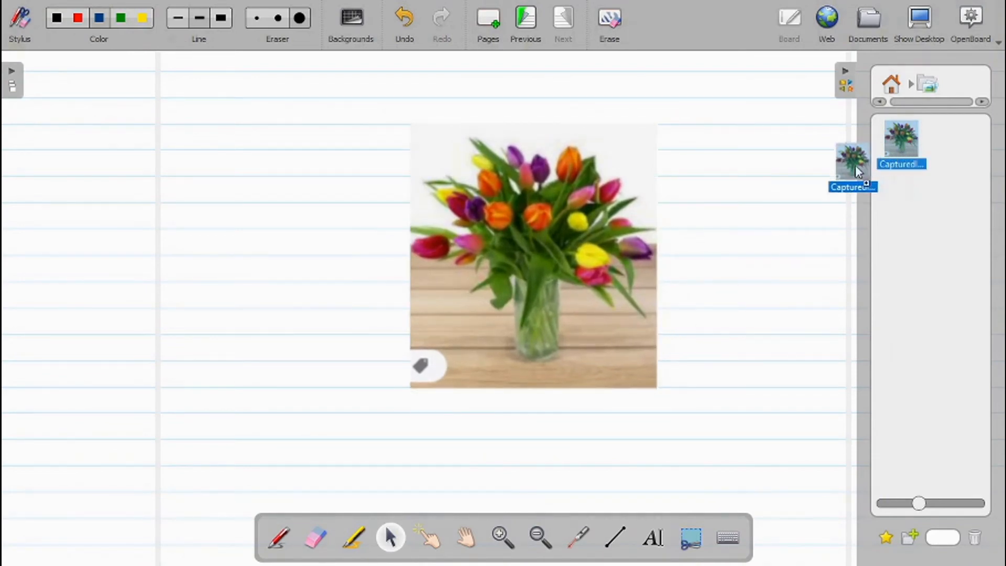
Step: Place a second copy of the tulip picture in the upper-left part of the page and shrink it to about three quarters
left_click_drag(855, 166, 253, 171)
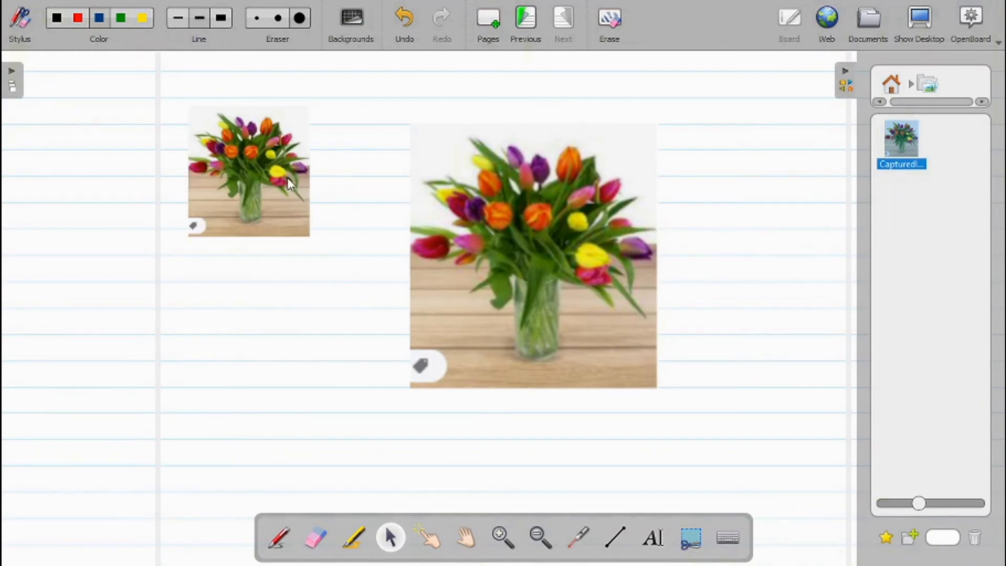
left_click(307, 230)
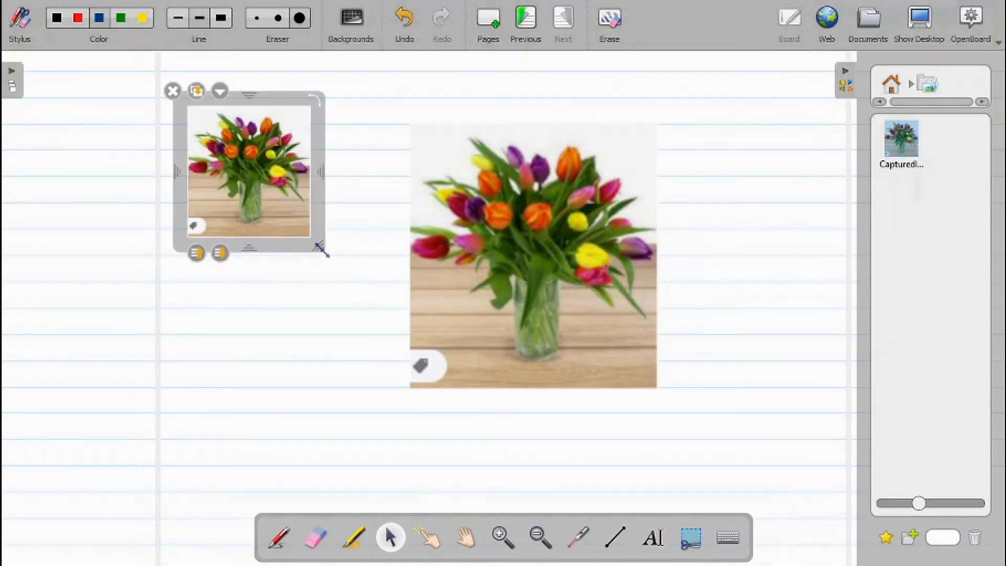
left_click_drag(321, 250, 287, 214)
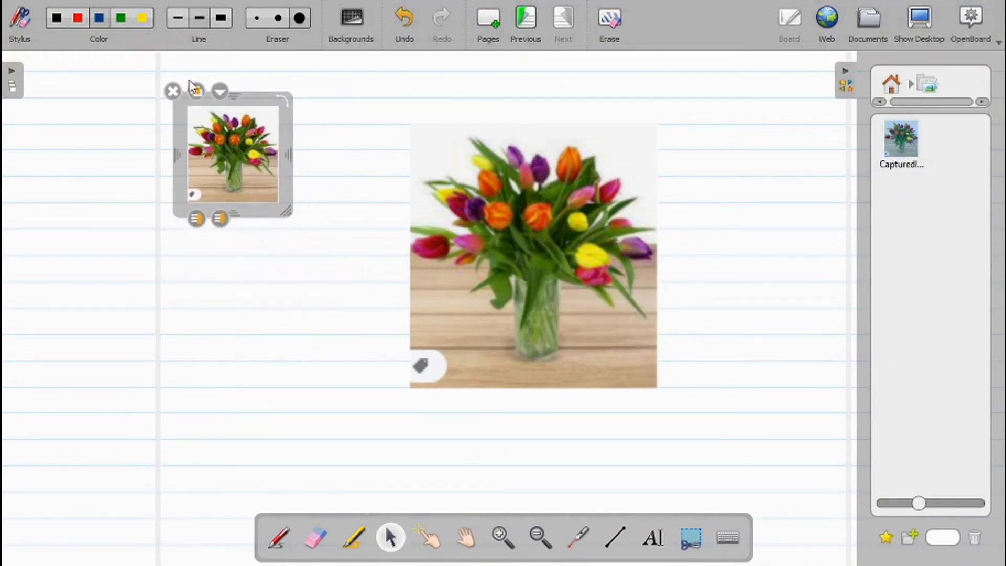
Step: Delete both tulip pictures from the page
left_click(172, 93)
left_click(453, 220)
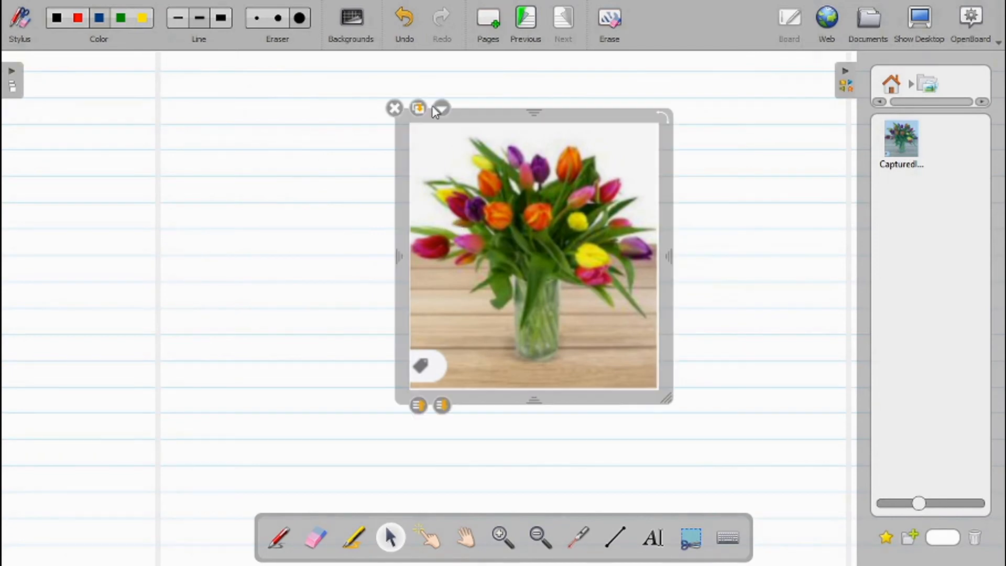
left_click(394, 108)
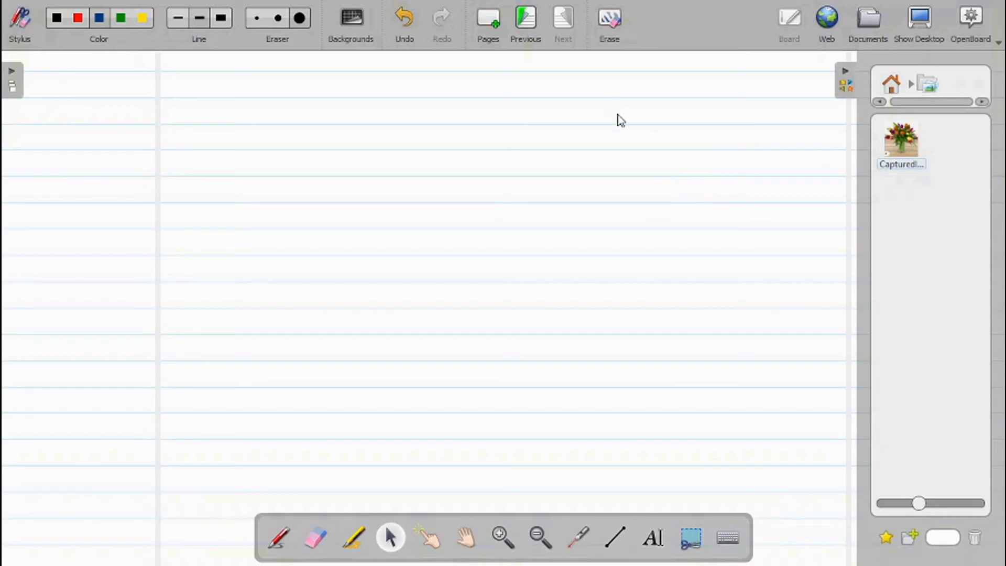
Step: Draw a horizontal and a vertical blue line crossing near the middle of the page with the line tool
left_click(617, 537)
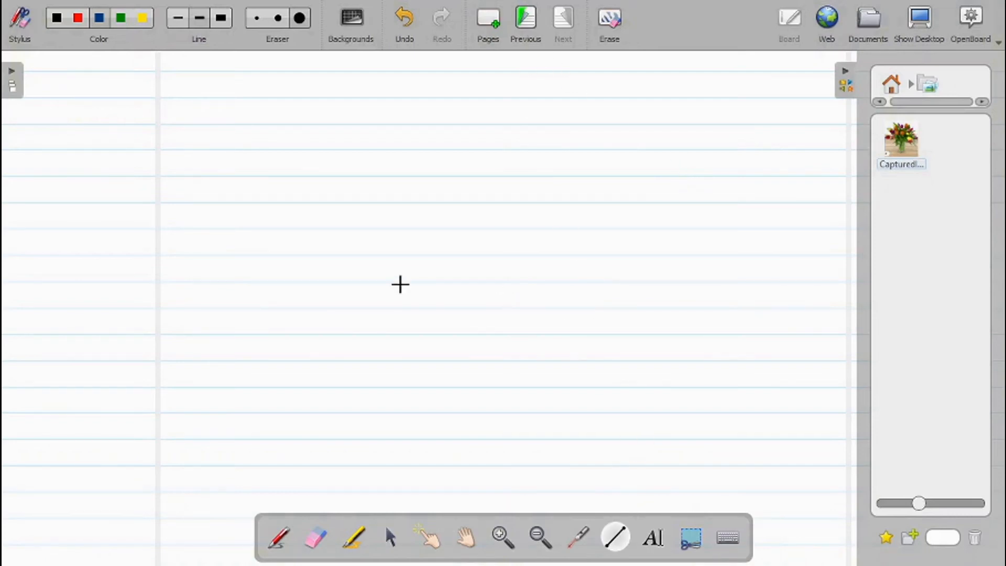
mouse_move(354, 310)
left_mouse_down()
mouse_move(619, 344)
mouse_move(707, 310)
left_mouse_up()
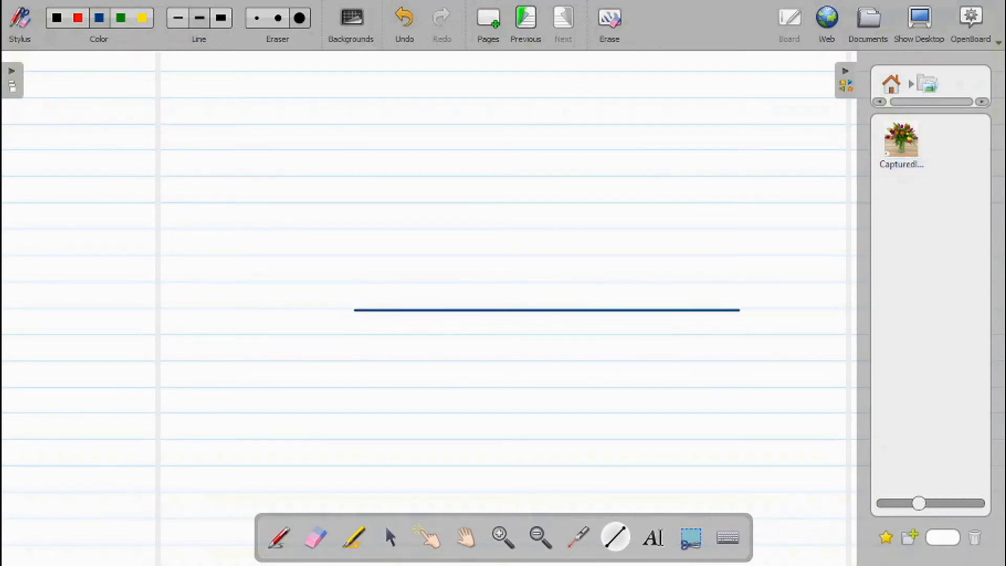
mouse_move(526, 108)
left_mouse_down()
mouse_move(514, 327)
mouse_move(537, 467)
mouse_move(526, 470)
left_mouse_up()
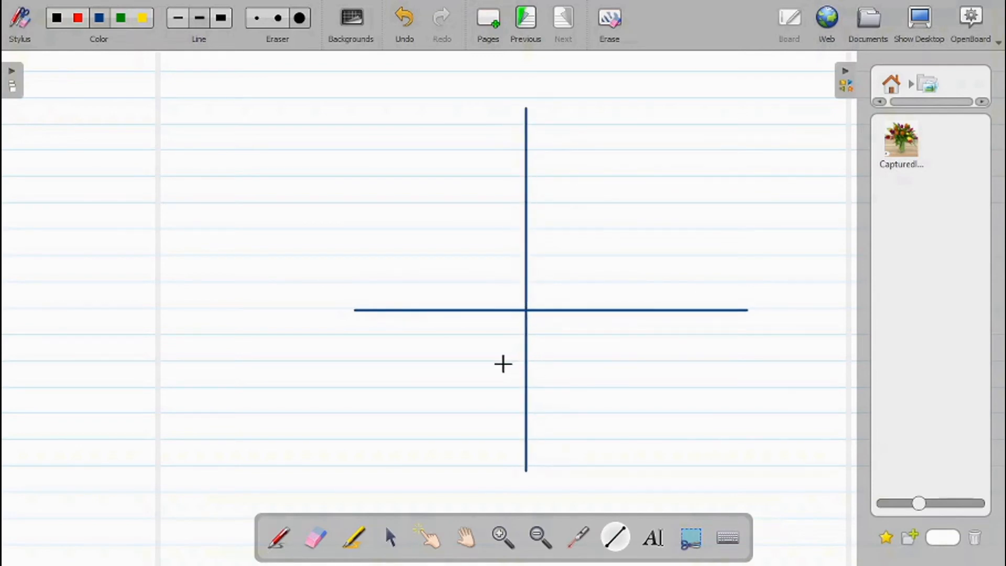
Step: Add pen-drawn arrowheads to the axes and label the vertical one "y" and the horizontal one "x"
left_click(282, 536)
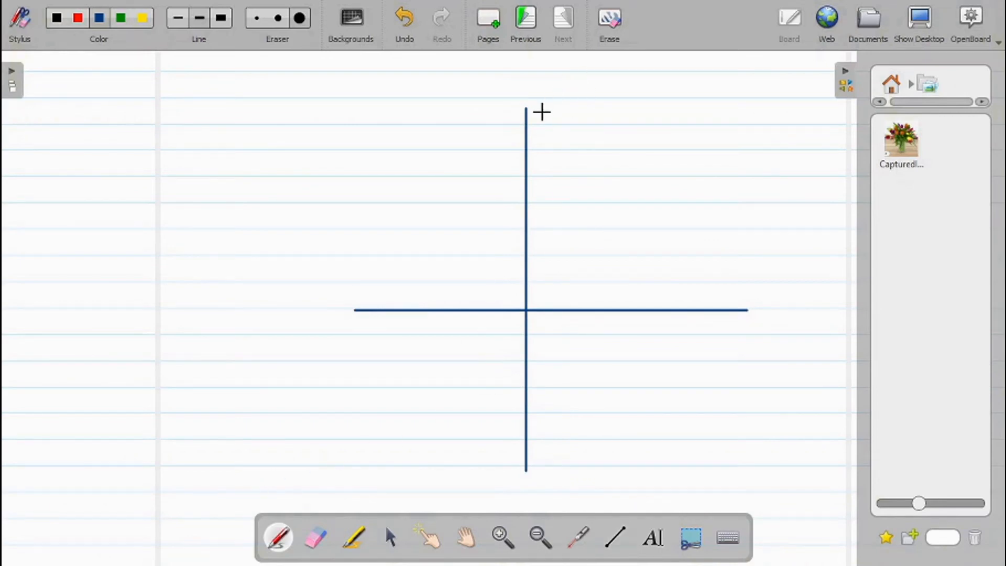
mouse_move(527, 102)
left_mouse_down()
mouse_move(534, 116)
mouse_move(549, 108)
left_mouse_up()
left_click_drag(555, 94, 547, 124)
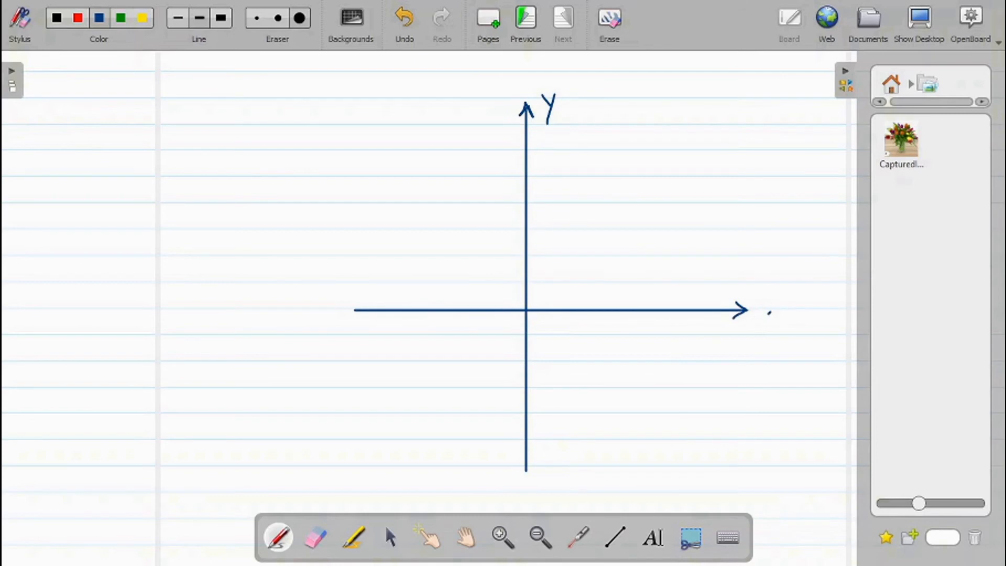
left_click_drag(769, 313, 757, 326)
left_click_drag(758, 313, 773, 326)
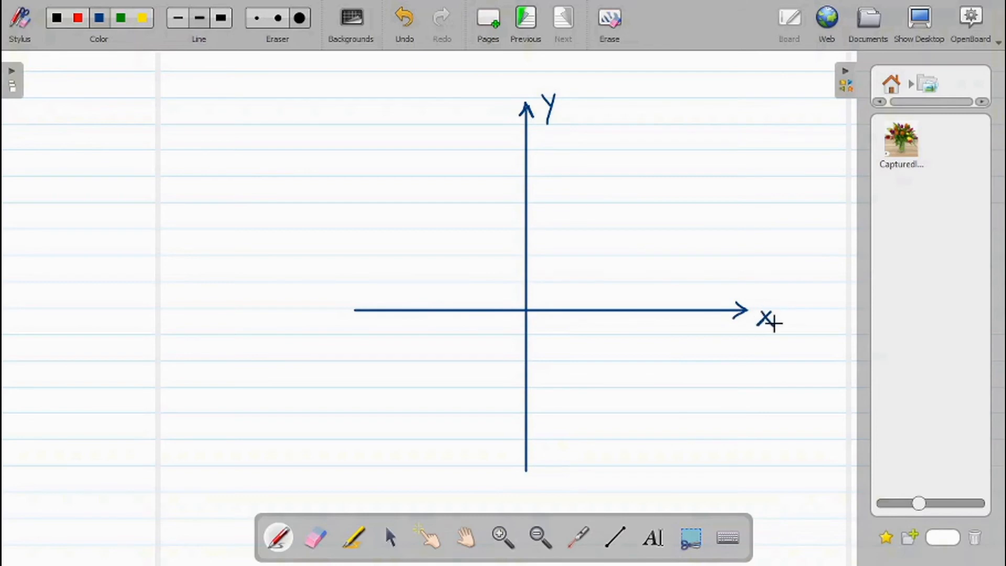
Step: Capture the area around the whole x-y axes drawing and add it to the library
left_click(691, 526)
mouse_move(346, 76)
left_mouse_down()
mouse_move(384, 106)
mouse_move(556, 311)
mouse_move(686, 424)
mouse_move(762, 478)
mouse_move(781, 479)
left_mouse_up()
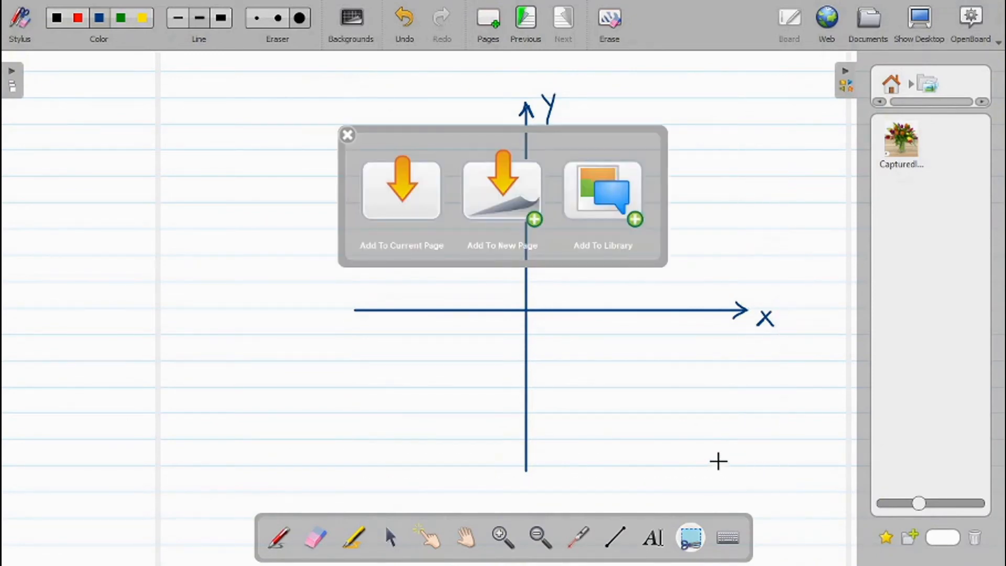
left_click(615, 199)
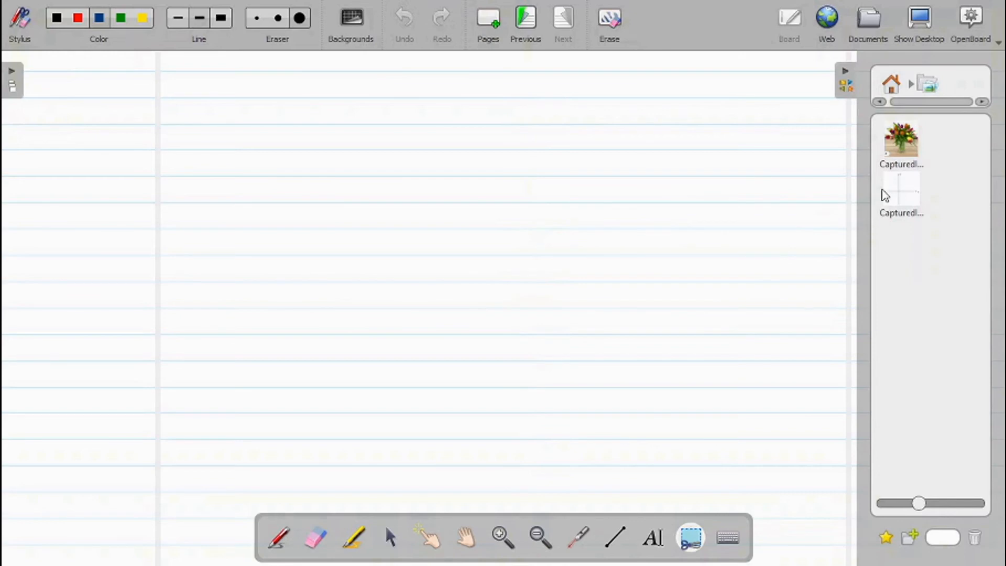
Step: Place the captured axes picture from the library on the empty page and shift it slightly to the right
mouse_move(900, 193)
left_mouse_down()
mouse_move(903, 206)
mouse_move(485, 225)
left_mouse_up()
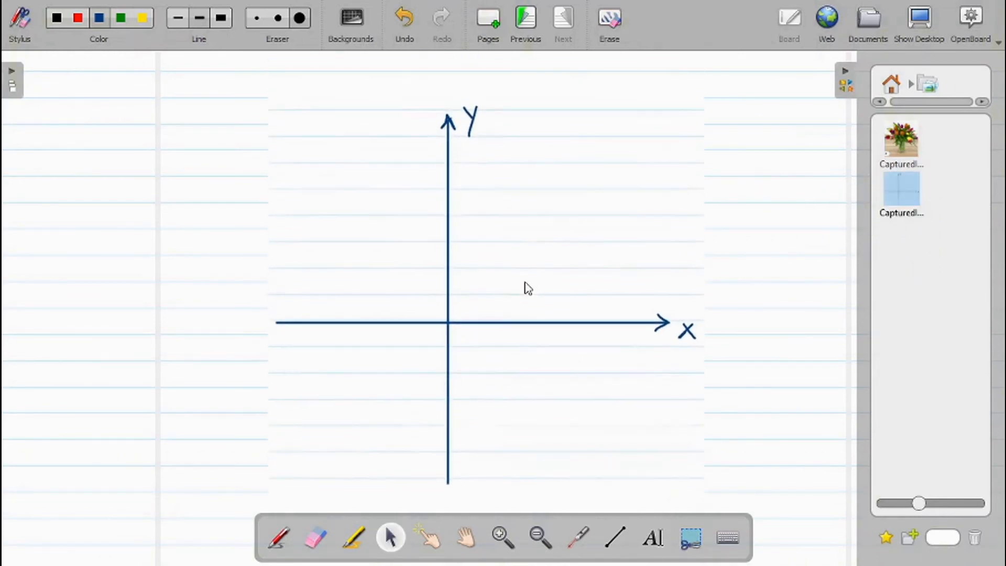
left_click_drag(528, 287, 554, 284)
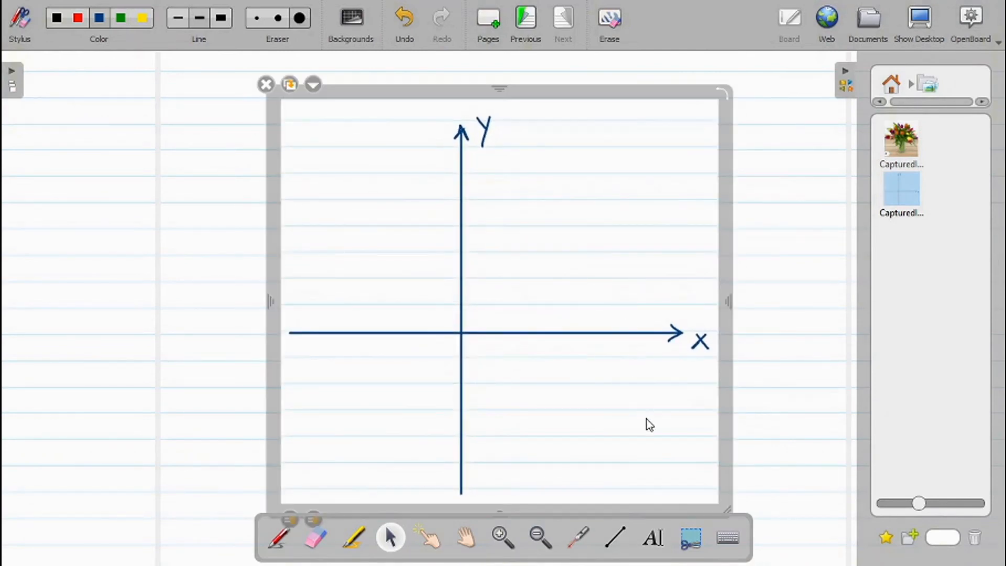
Step: Shrink the axes picture to about two thirds of its size and move it back to the middle of the page
left_click_drag(726, 509, 556, 320)
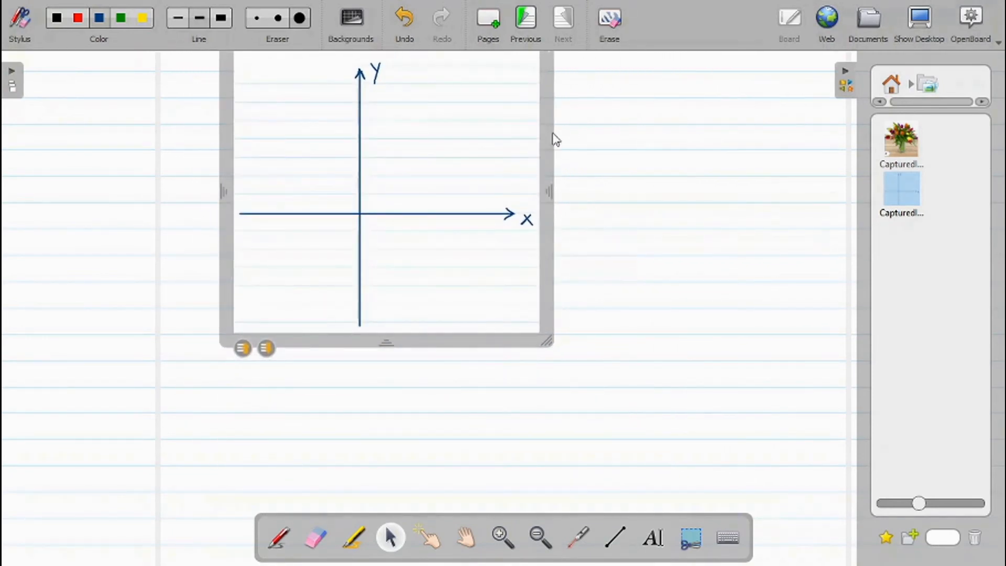
left_click_drag(555, 140, 620, 228)
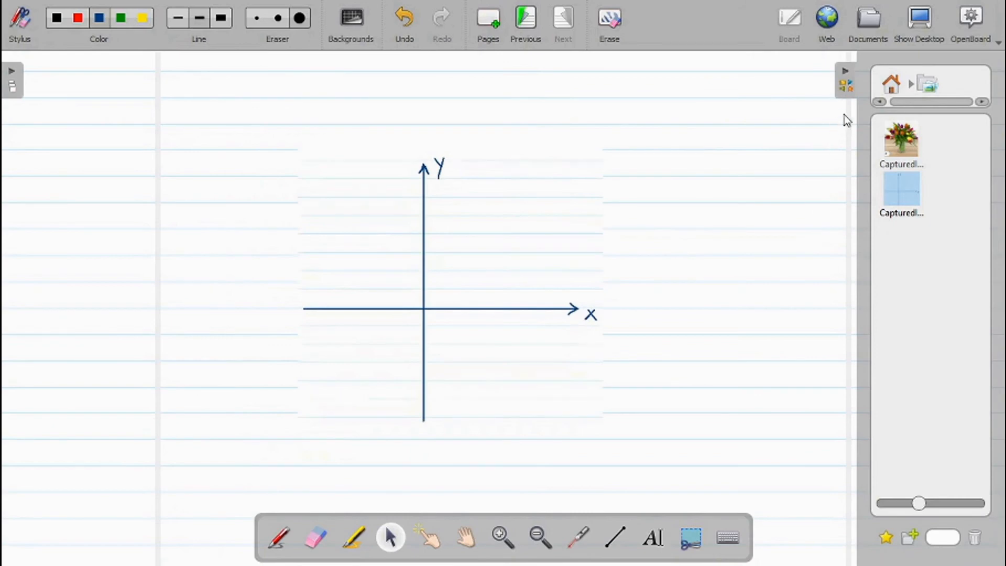
Step: Open the Applications folder of the library and look through the tools it offers
left_click(892, 88)
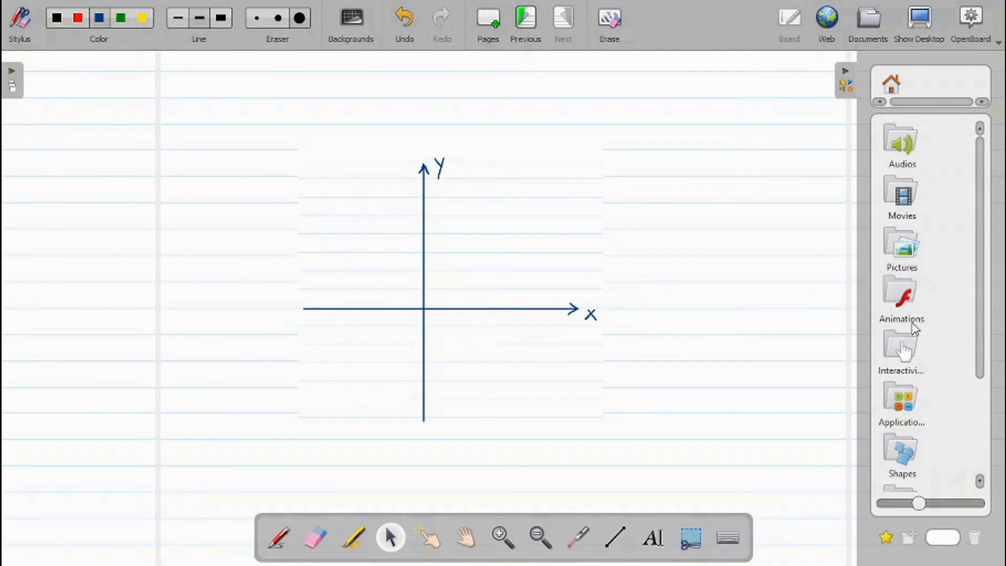
left_click(904, 403)
left_click(909, 404)
left_click(910, 403)
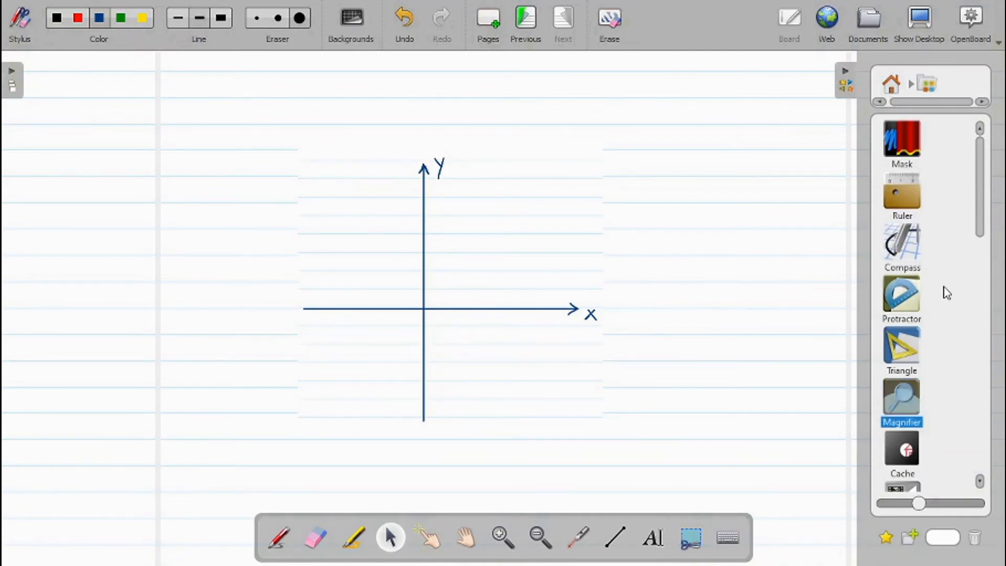
mouse_move(983, 178)
left_mouse_down()
mouse_move(982, 205)
mouse_move(984, 168)
left_mouse_up()
mouse_move(986, 225)
left_mouse_down()
mouse_move(982, 296)
mouse_move(984, 220)
left_mouse_up()
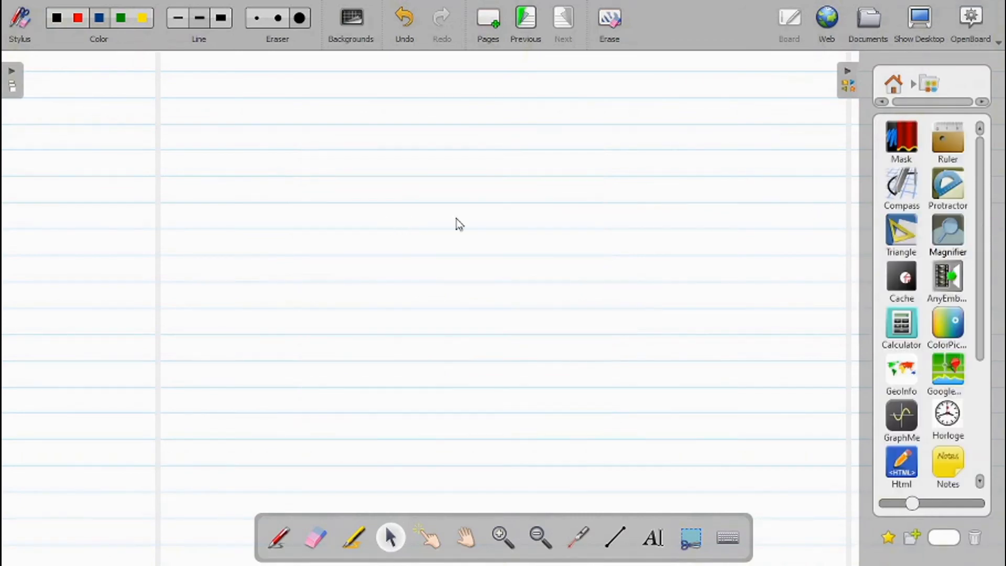
Step: Switch to the desktop, capture Activity 3 from its heading through exercise 9 in the PDF, and add it to a new page
left_click(924, 26)
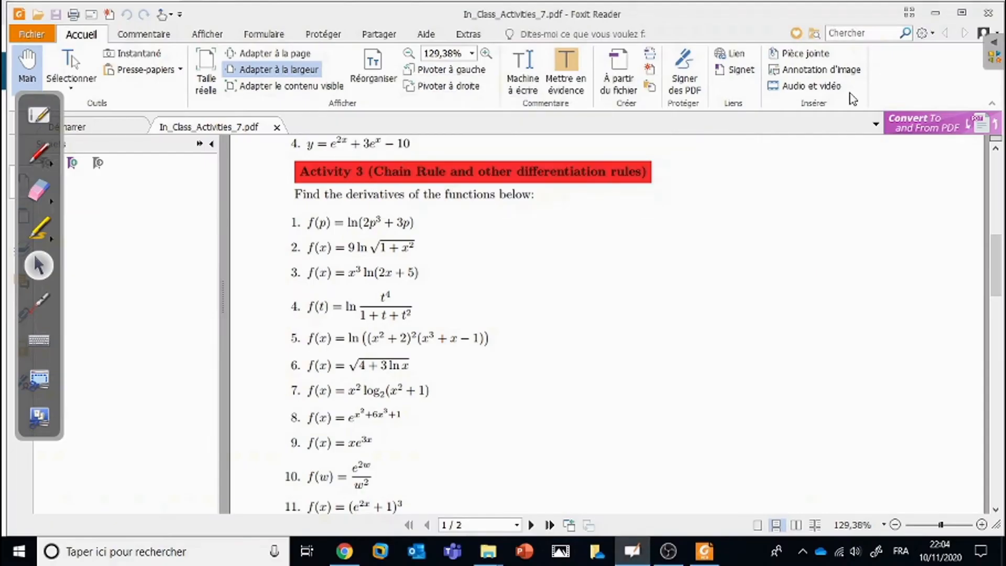
left_click(45, 383)
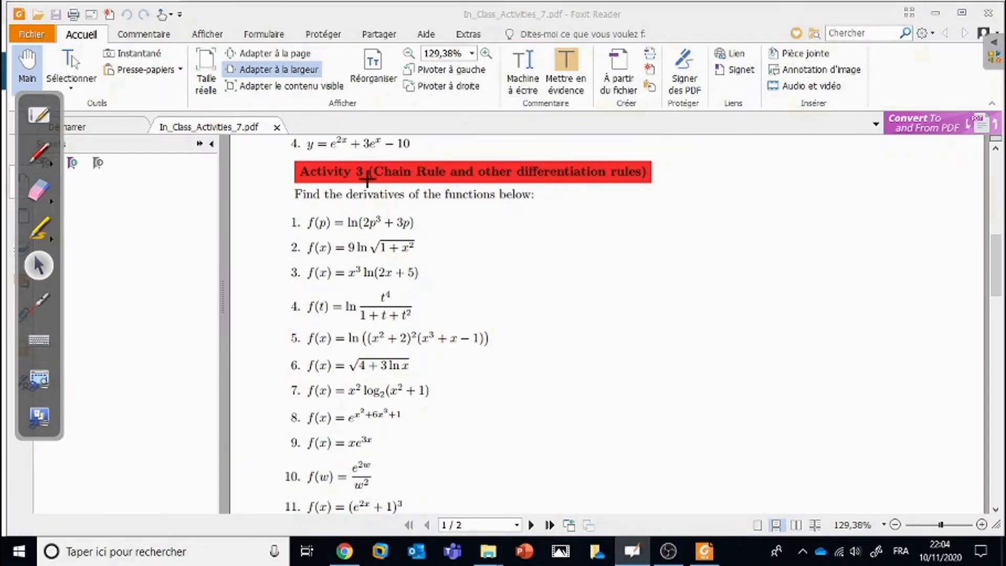
left_click_drag(290, 155, 654, 455)
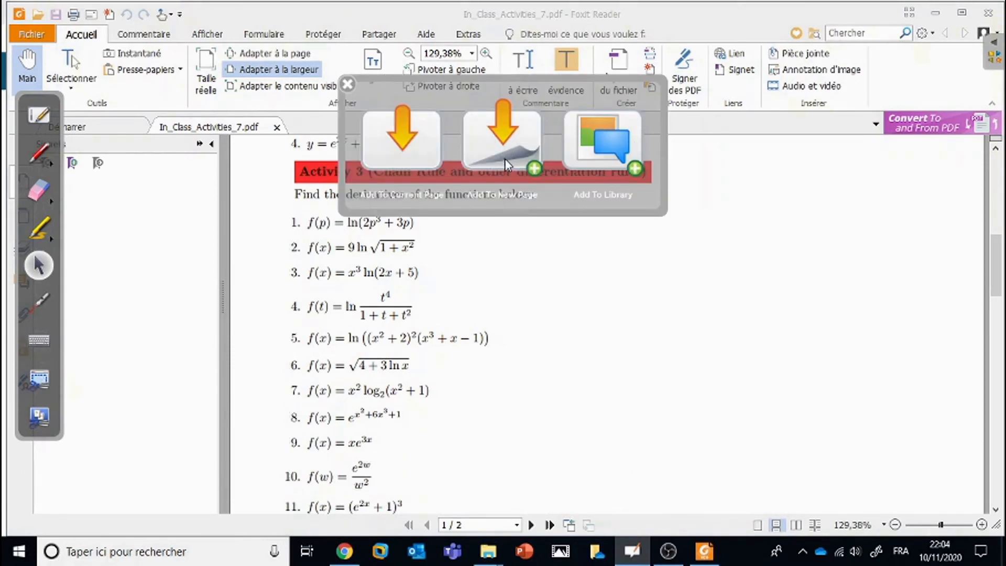
left_click(503, 147)
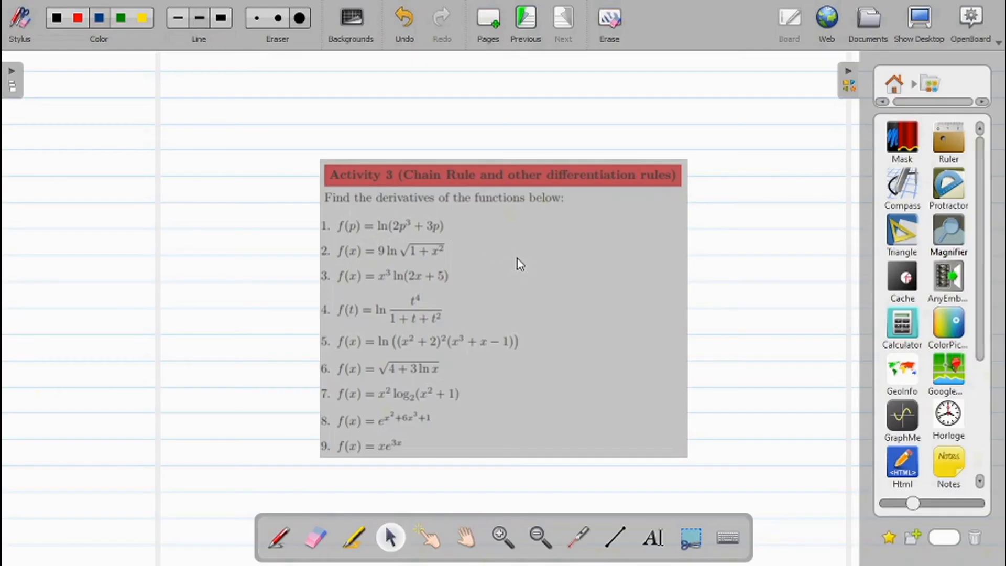
Step: Enlarge the captured Activity 3 picture slightly and move it to the upper-left part of the page
left_click_drag(696, 468, 741, 504)
left_click_drag(660, 157, 463, 70)
left_click(626, 220)
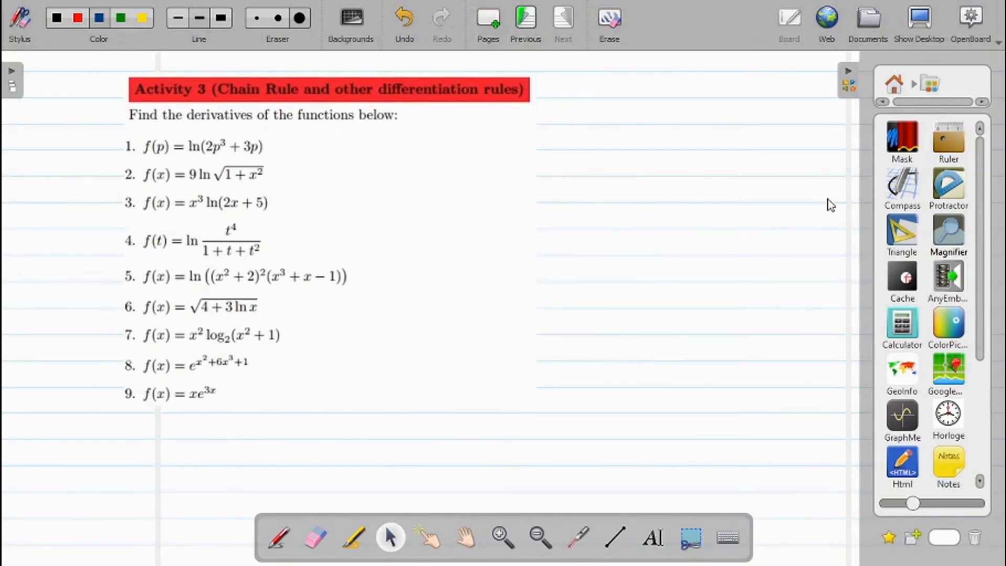
Step: Place a Mask from the library over the Activity 3 exercises and enlarge it to cover all nine functions
left_click(903, 142)
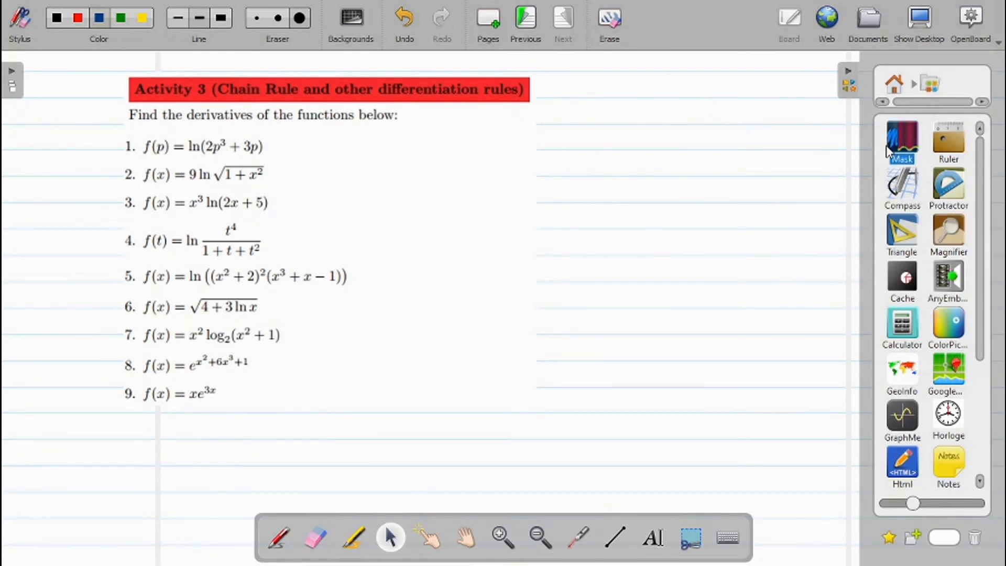
left_click_drag(905, 139, 527, 196)
left_click_drag(582, 177, 352, 189)
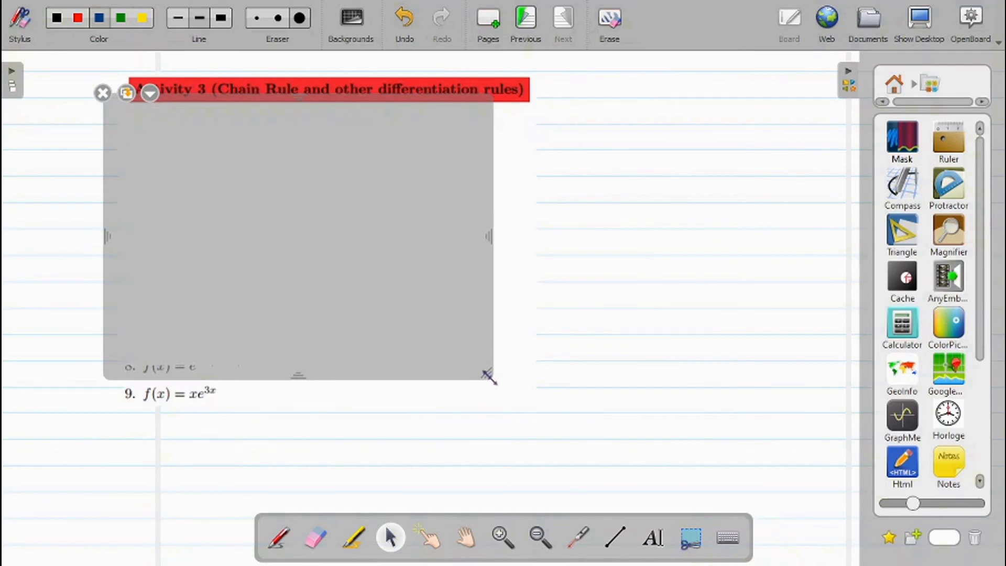
left_click_drag(487, 375, 623, 459)
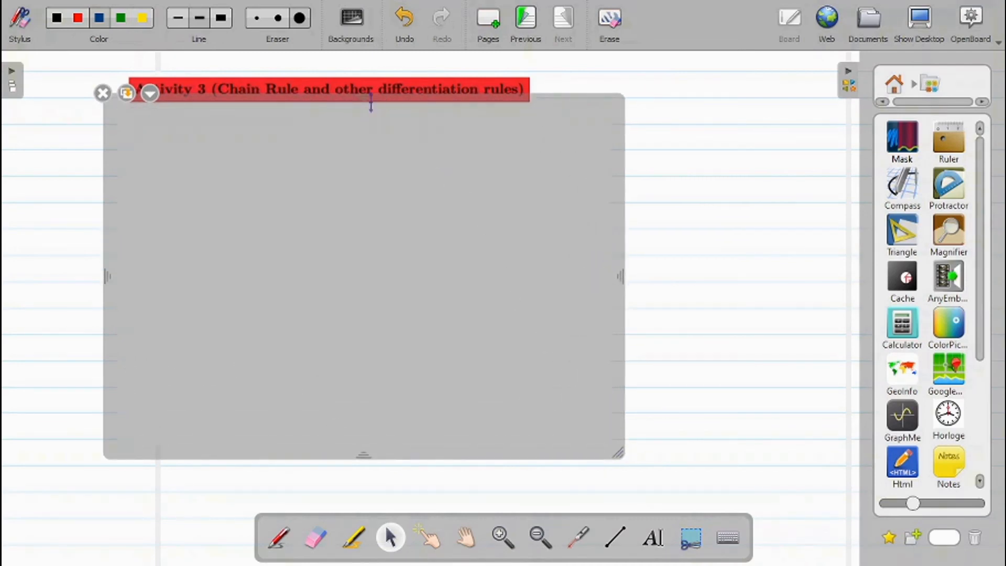
Step: Shrink the mask from its upper edge in stages to uncover the exercises down to the second function
left_click_drag(376, 102, 348, 169)
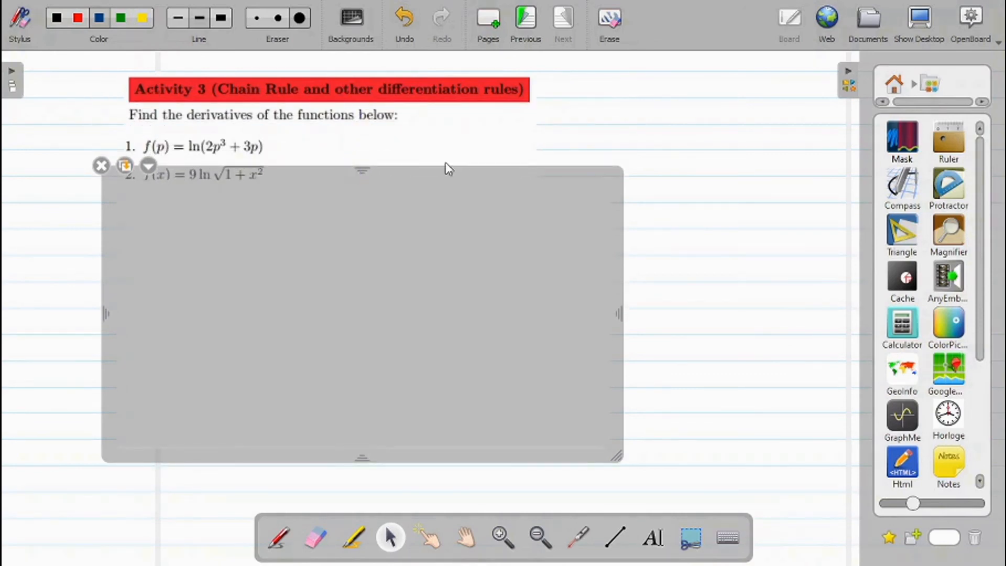
left_click(548, 144)
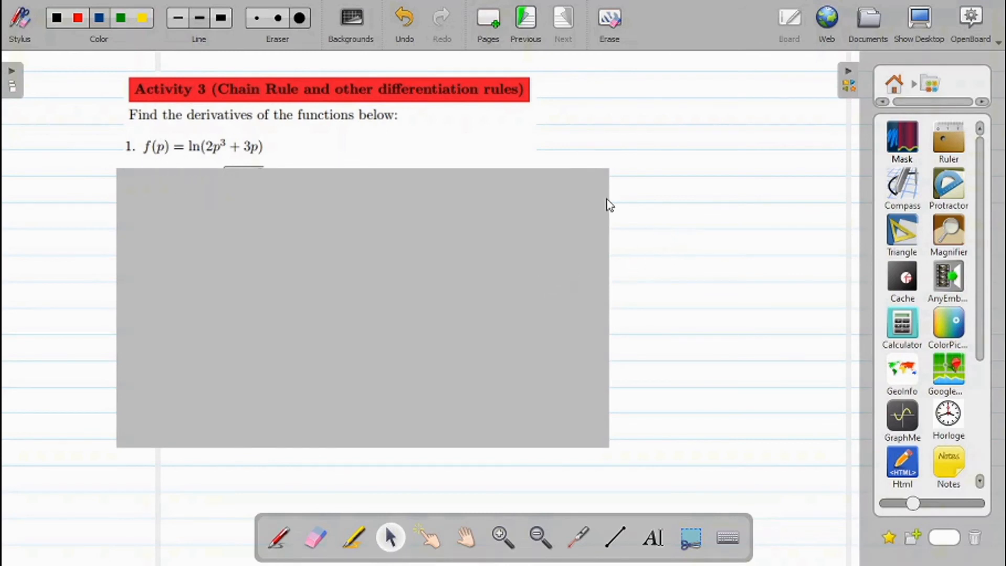
left_click(352, 181)
left_click_drag(364, 162, 366, 183)
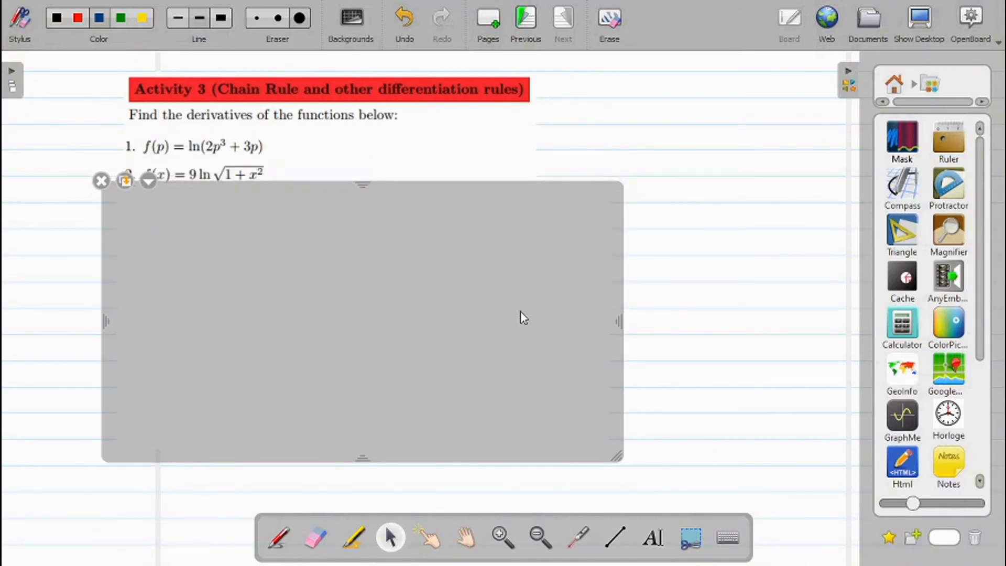
Step: Select the mask and delete it from the Activity 3 page
left_click(728, 265)
left_click(282, 235)
left_click(101, 181)
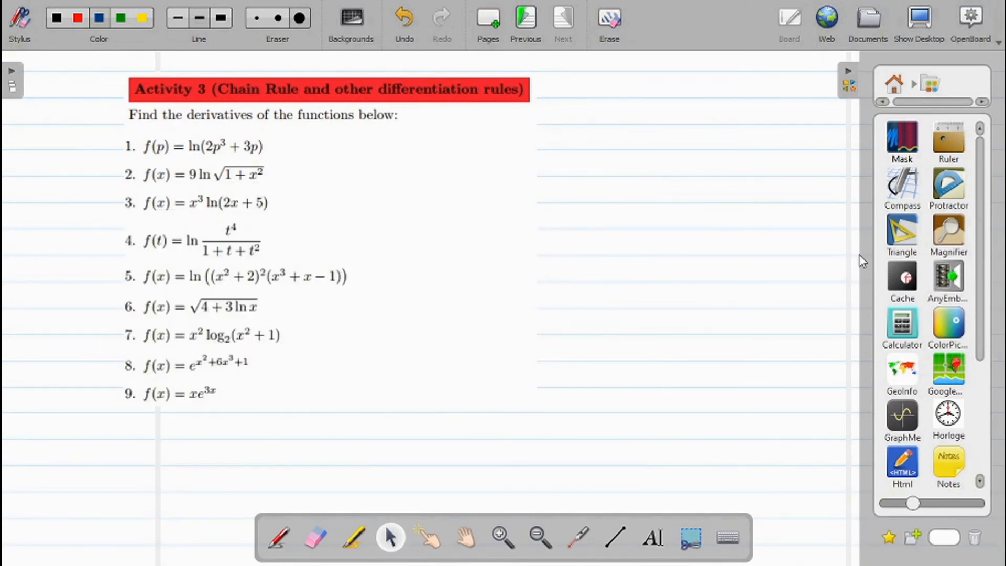
Step: Cover the page with the Cache tool, open a circular spotlight and move it toward the upper-left of the page
left_click(907, 282)
left_click_drag(710, 252, 586, 231)
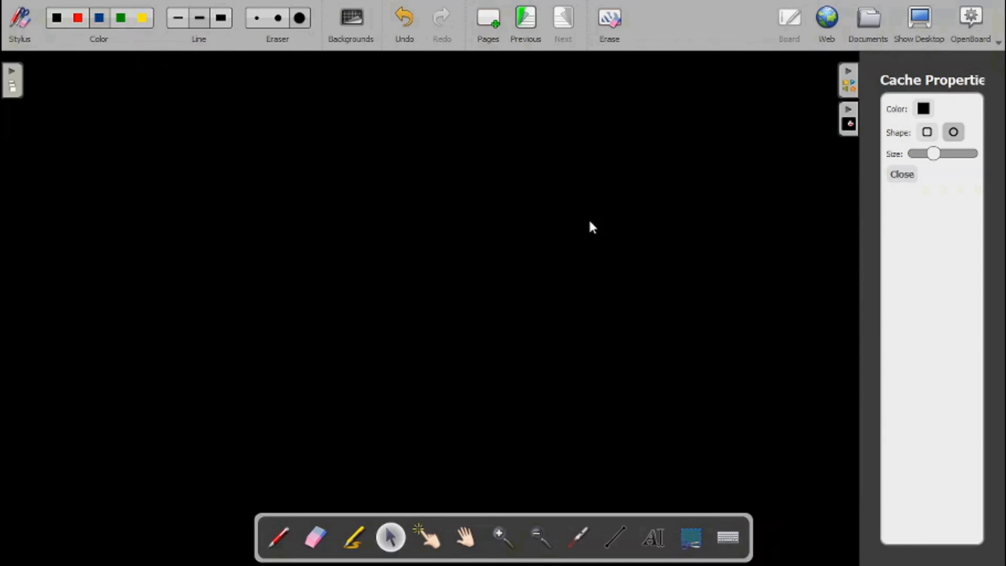
left_click(410, 203)
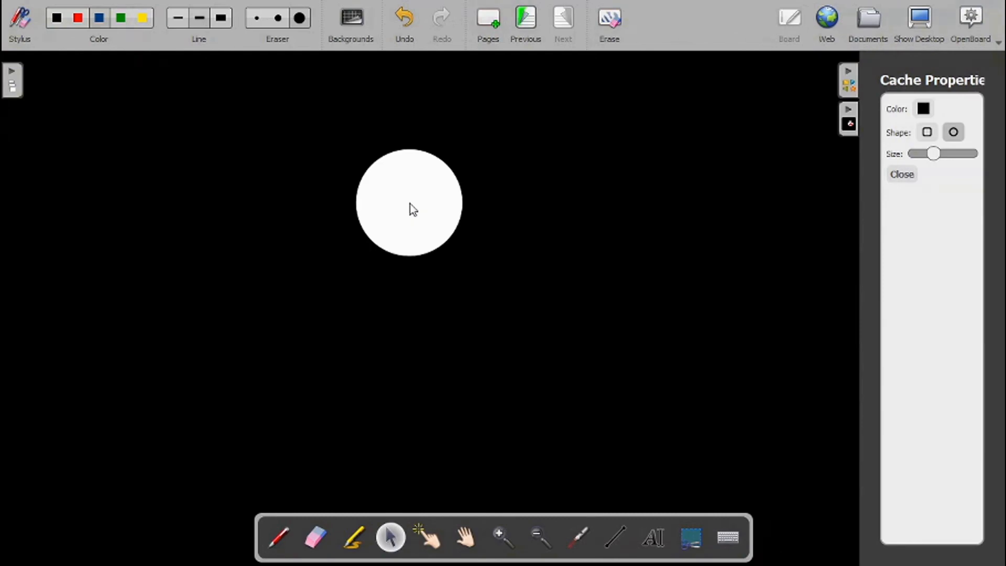
left_click_drag(414, 209, 297, 130)
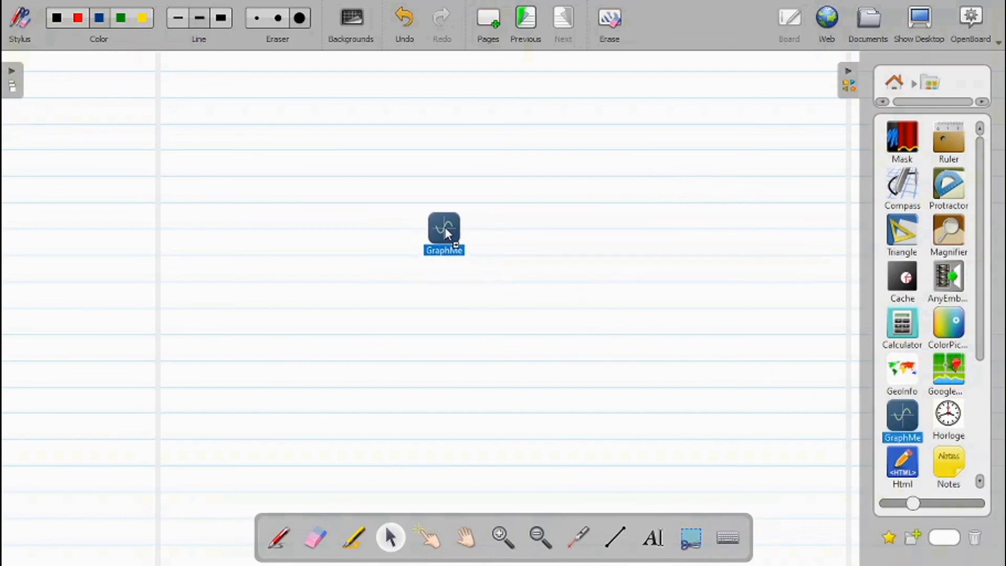
Step: Add the GraphMe application to the blank page and plot the function f(x) = x^2+3*x
left_click_drag(445, 228, 445, 225)
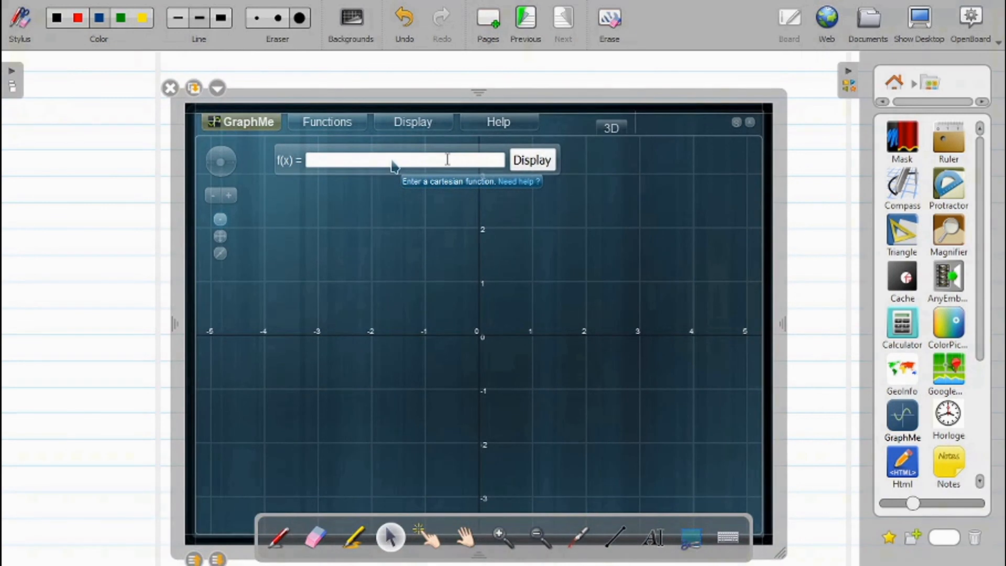
left_click(345, 152)
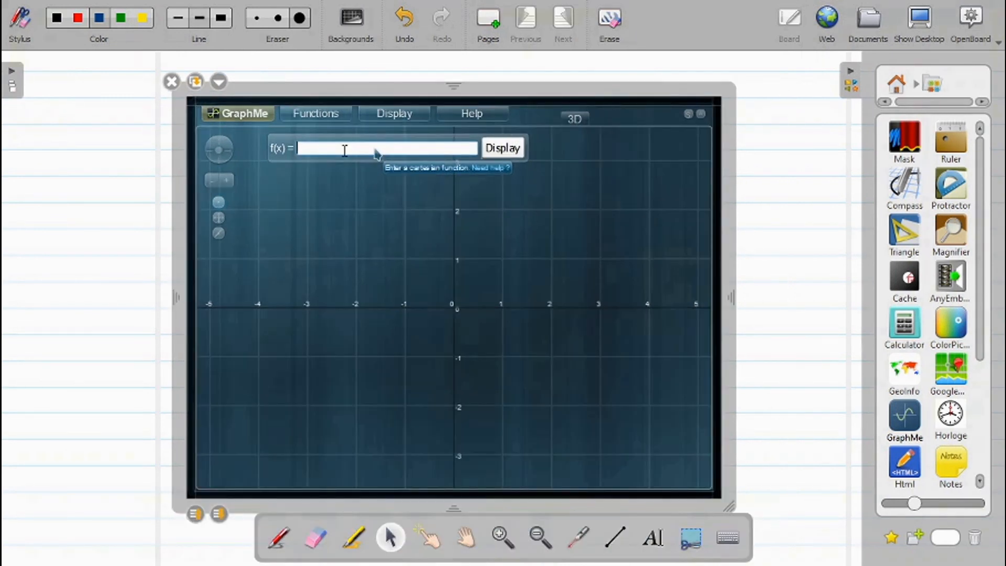
type("x^2+3*x")
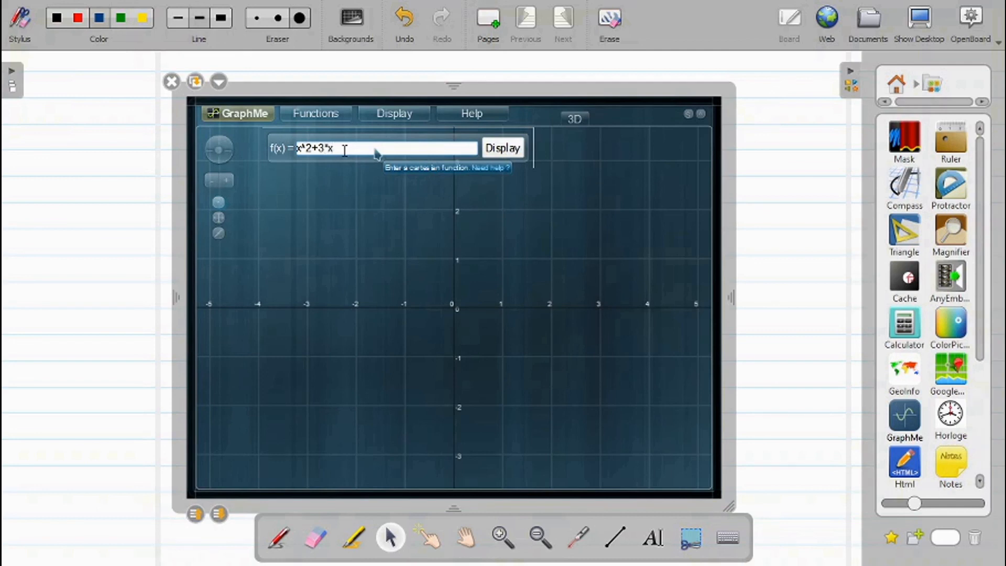
key("Return")
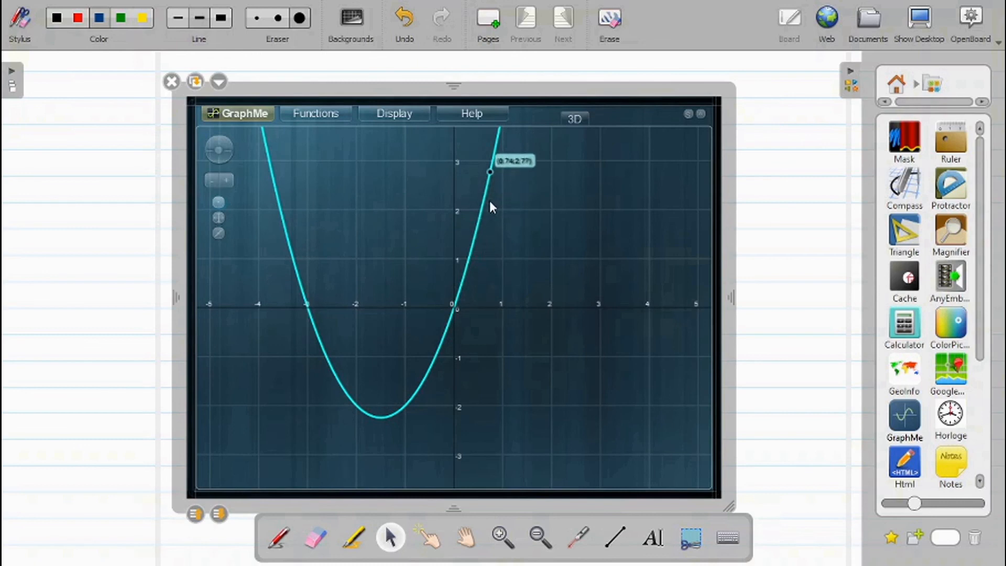
Step: Switch GraphMe to 3D and plot the function f(x,y) = x^2+y^2
left_click(576, 120)
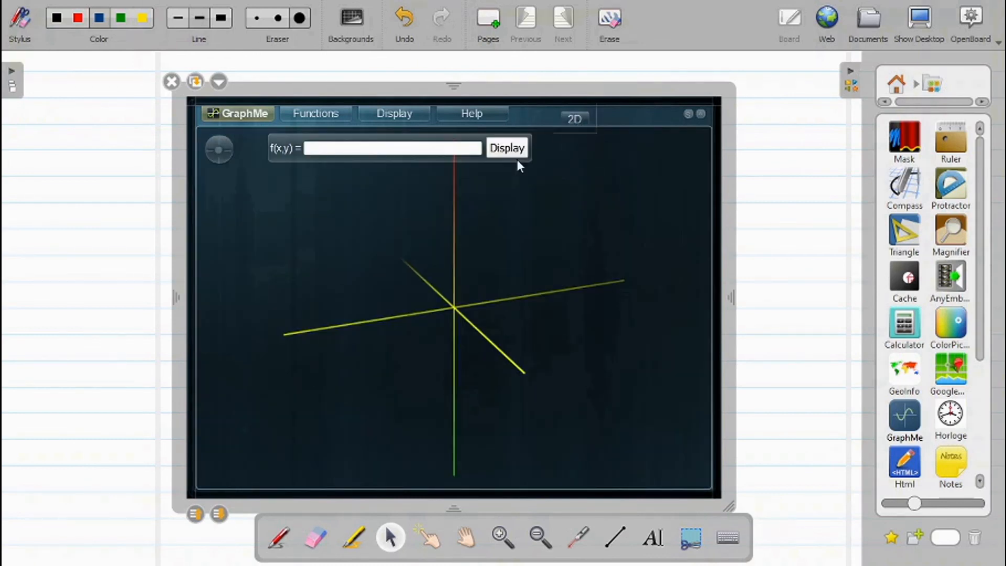
left_click(455, 149)
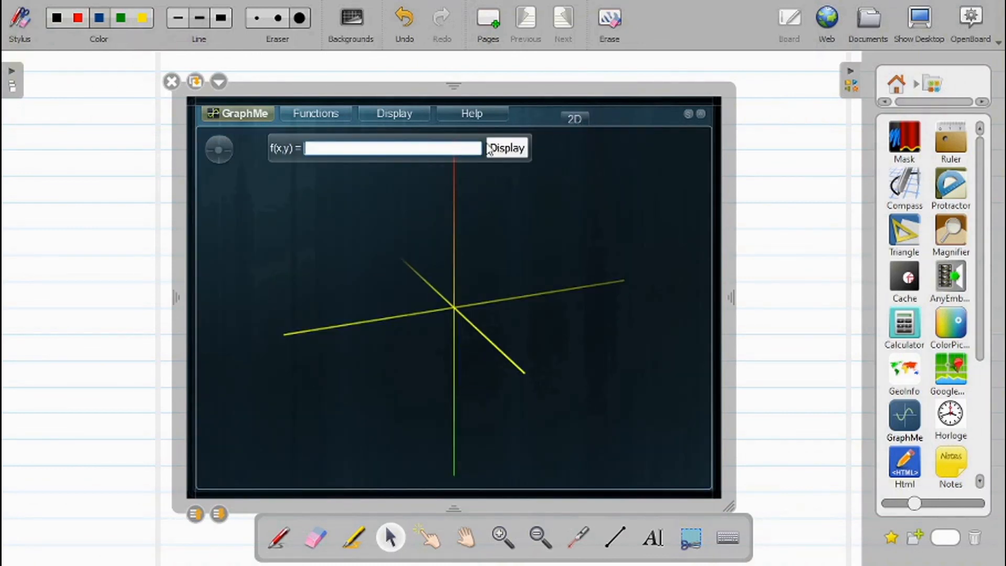
type("x^2+y^2")
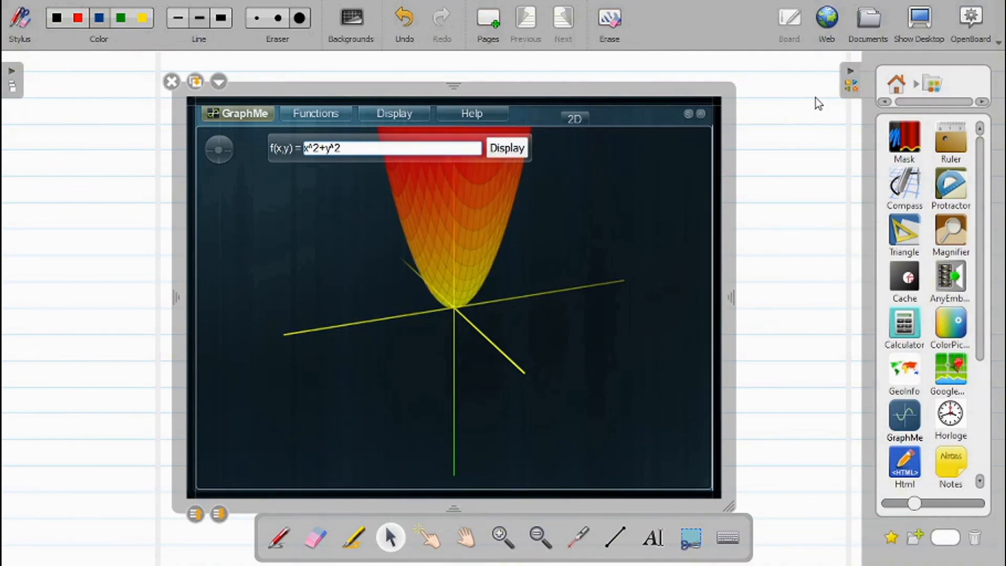
mouse_move(532, 250)
left_mouse_down()
mouse_move(452, 272)
mouse_move(467, 283)
mouse_move(552, 251)
left_mouse_up()
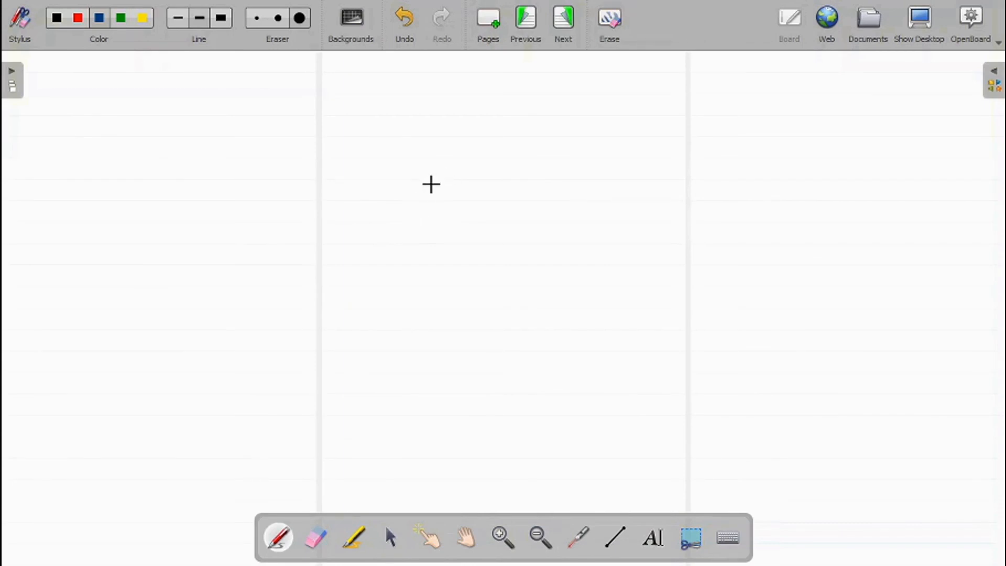
Step: Handwrite the presenter's e-mail address with the blue pen across the upper part of the blank page
mouse_move(312, 149)
left_mouse_down()
mouse_move(313, 176)
mouse_move(446, 169)
mouse_move(478, 148)
mouse_move(488, 170)
mouse_move(542, 159)
mouse_move(558, 171)
left_mouse_up()
left_click(425, 169)
mouse_move(564, 150)
left_mouse_down()
mouse_move(596, 165)
mouse_move(616, 154)
mouse_move(659, 168)
left_mouse_up()
left_click(595, 155)
mouse_move(677, 157)
left_mouse_down()
mouse_move(667, 168)
mouse_move(717, 149)
mouse_move(722, 169)
left_mouse_up()
left_click(704, 166)
left_click_drag(714, 158, 744, 167)
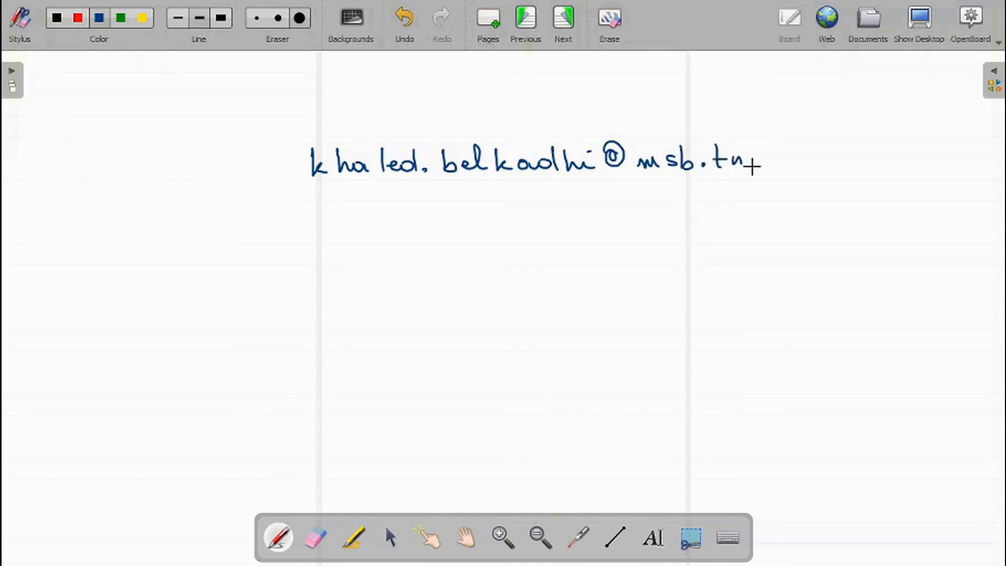